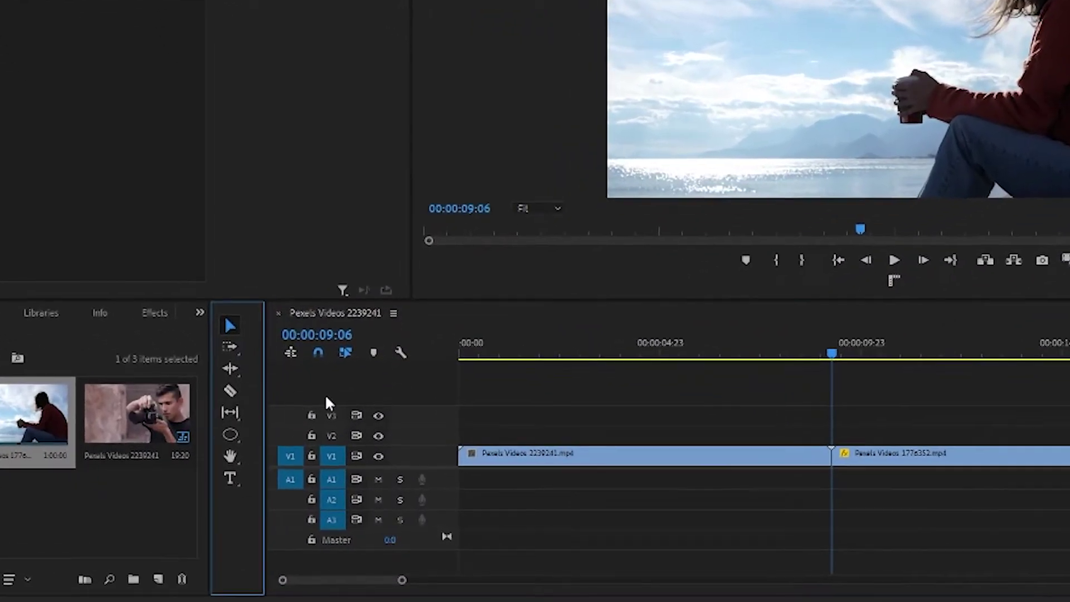
# Razor the second clip a short way in and lift the cut piece onto V2 over the first clip's end
pyautogui.click(246, 403)
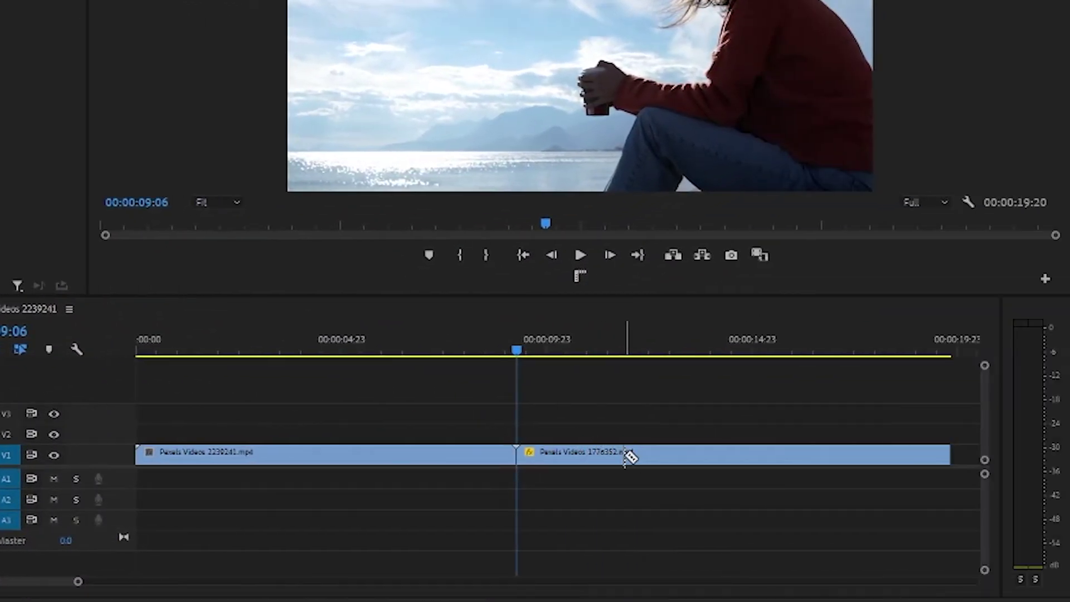
pyautogui.click(635, 454)
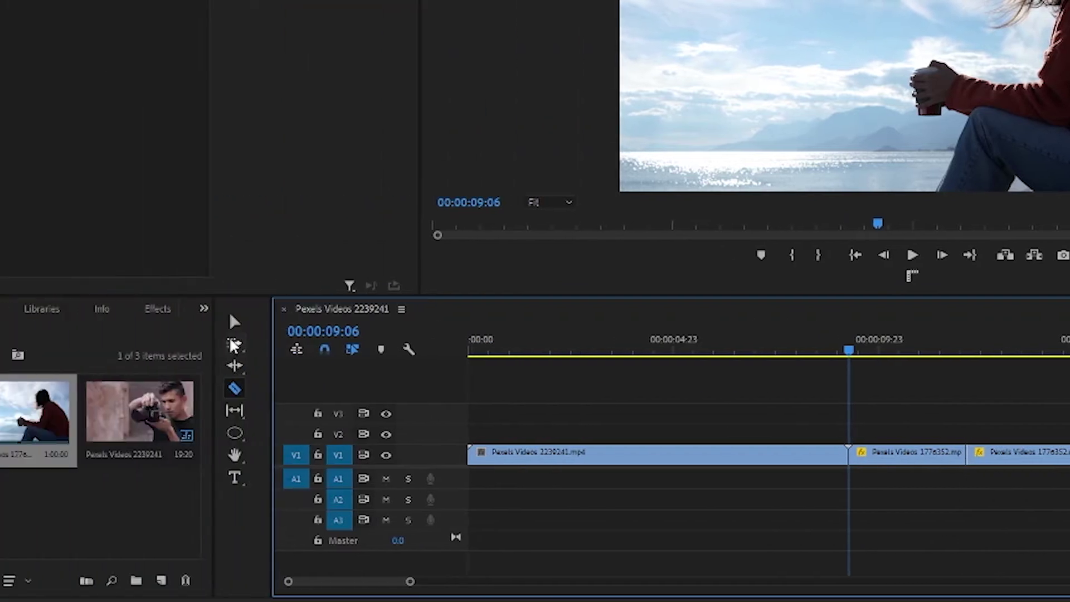
pyautogui.click(234, 322)
pyautogui.moveTo(936, 456); pyautogui.dragTo(811, 441)
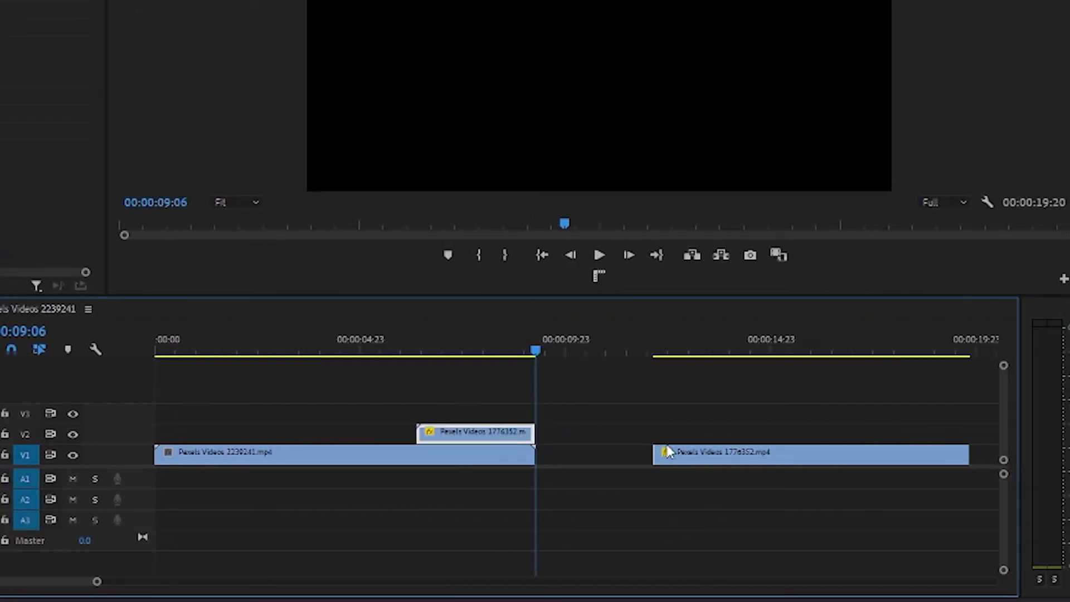
# Slide the rest of the second clip left on V1 until it snaps to the playhead, closing the gap
pyautogui.moveTo(667, 453); pyautogui.dragTo(588, 463)
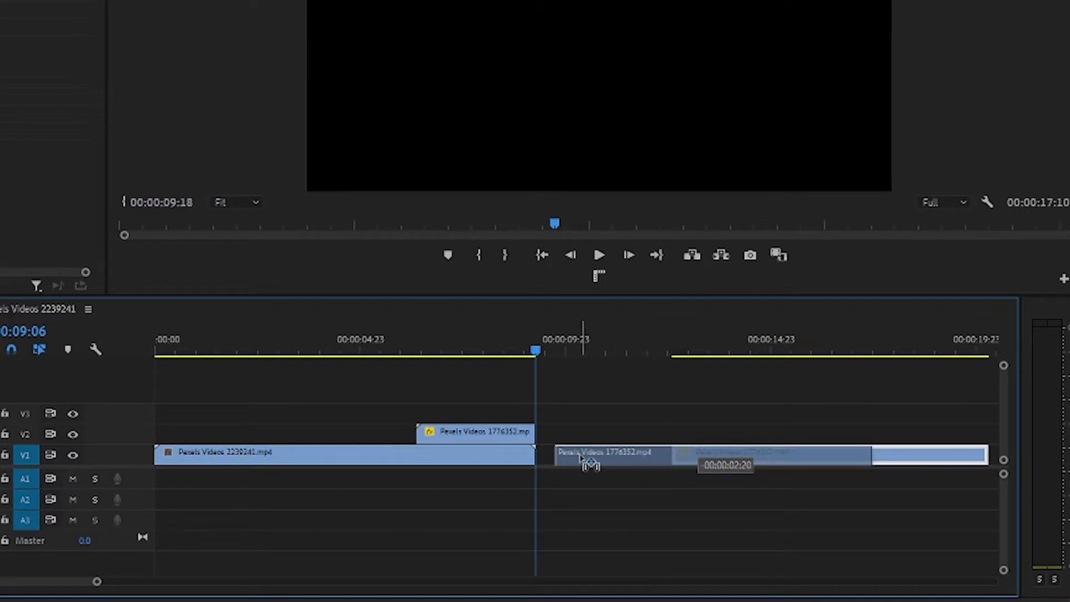
pyautogui.moveTo(588, 463); pyautogui.dragTo(569, 463)
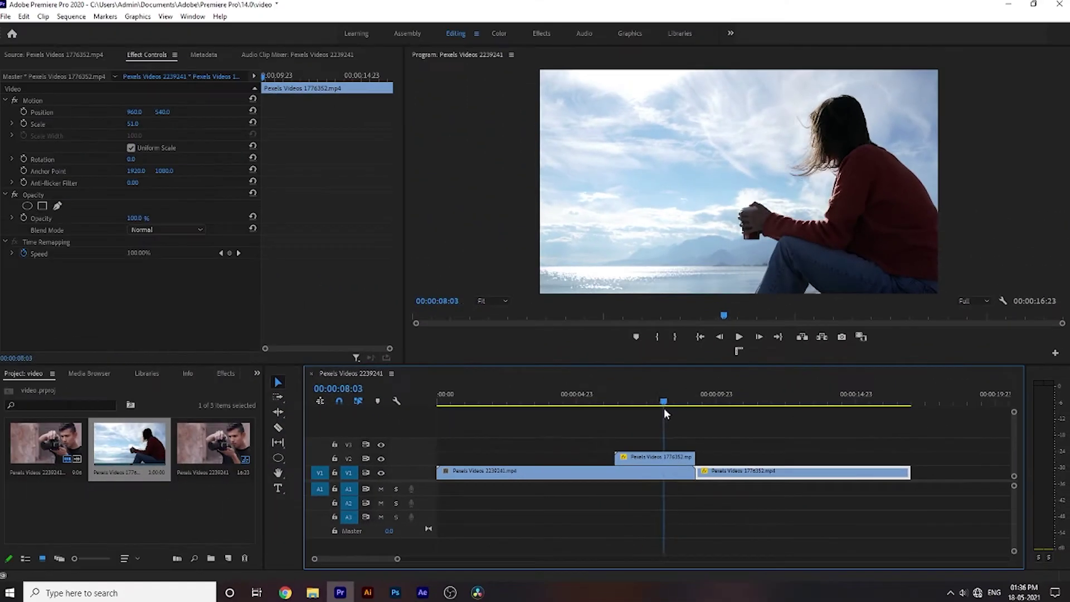
pyautogui.moveTo(665, 410)
pyautogui.mouseDown()
pyautogui.moveTo(611, 422)
pyautogui.moveTo(625, 421)
pyautogui.mouseUp()
pyautogui.click(448, 427)
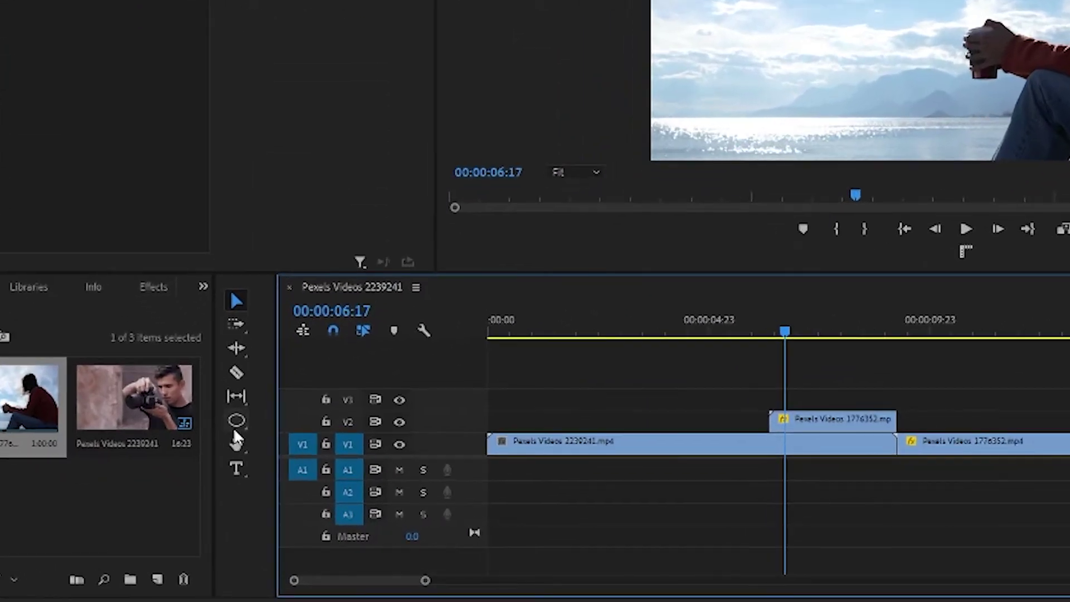
# Draw an ellipse on the video frame and enlarge it into a large white circle
pyautogui.click(236, 421)
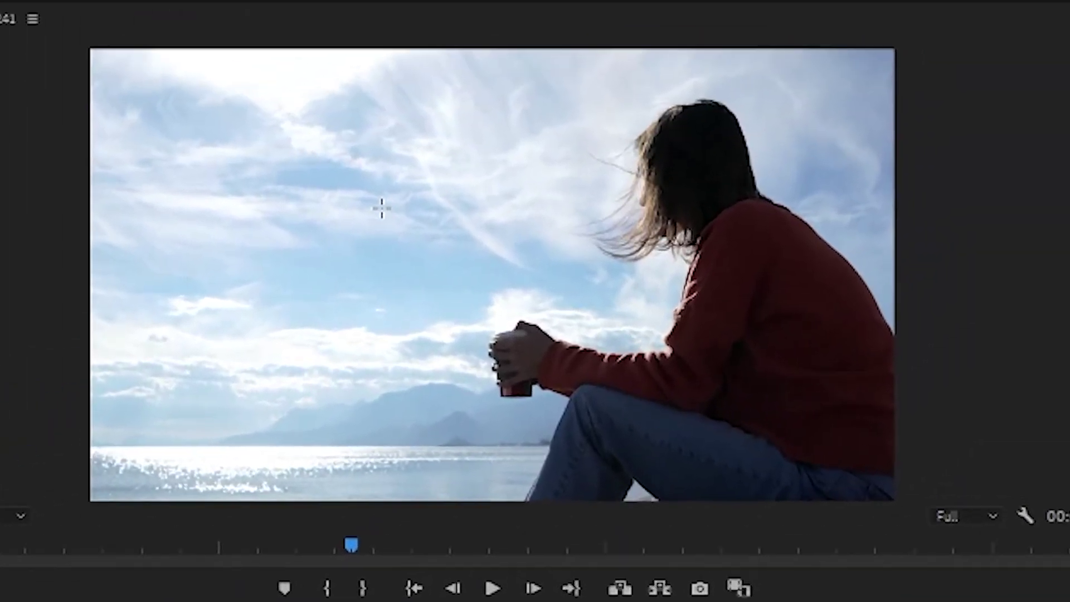
pyautogui.moveTo(380, 208); pyautogui.dragTo(418, 226)
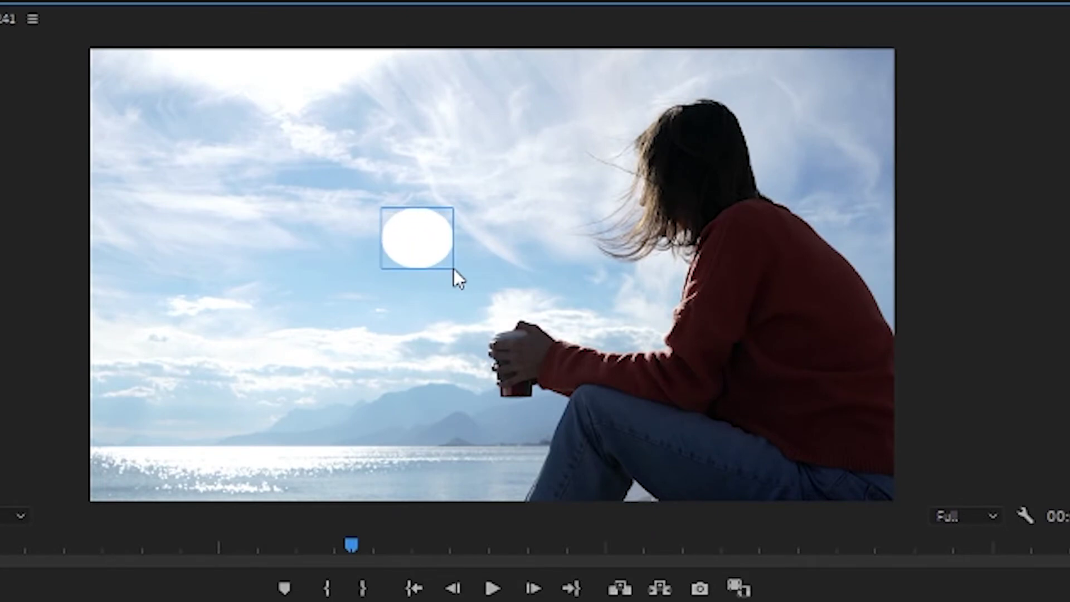
pyautogui.moveTo(454, 269); pyautogui.dragTo(614, 365)
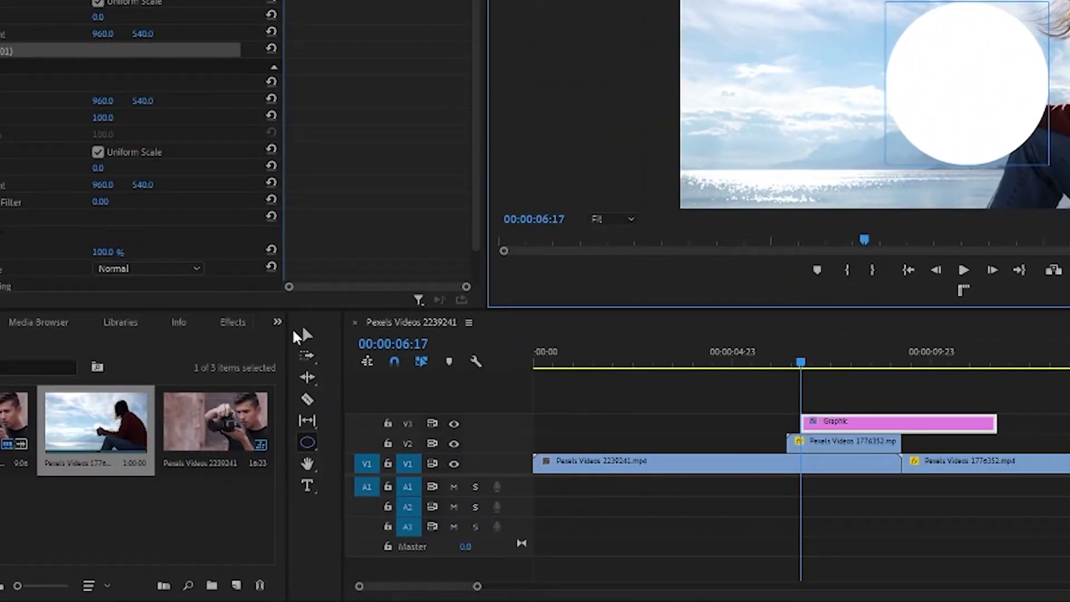
# Move and trim the V3 Graphic clip to start with the V2 piece, then show the circle's shape properties
pyautogui.click(296, 334)
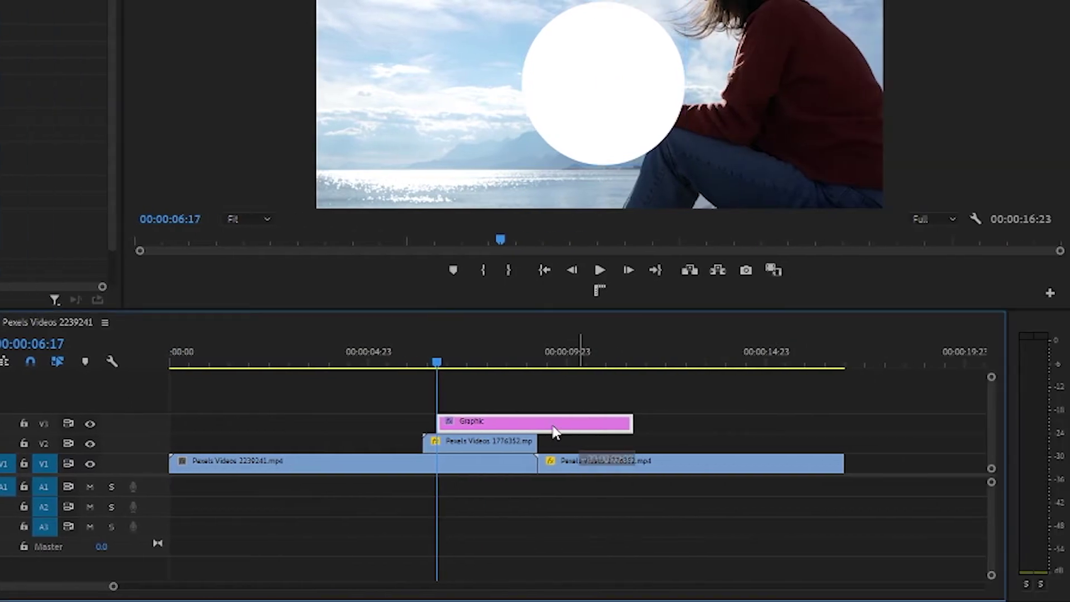
pyautogui.moveTo(602, 427)
pyautogui.mouseDown()
pyautogui.moveTo(536, 431)
pyautogui.moveTo(537, 422)
pyautogui.mouseUp()
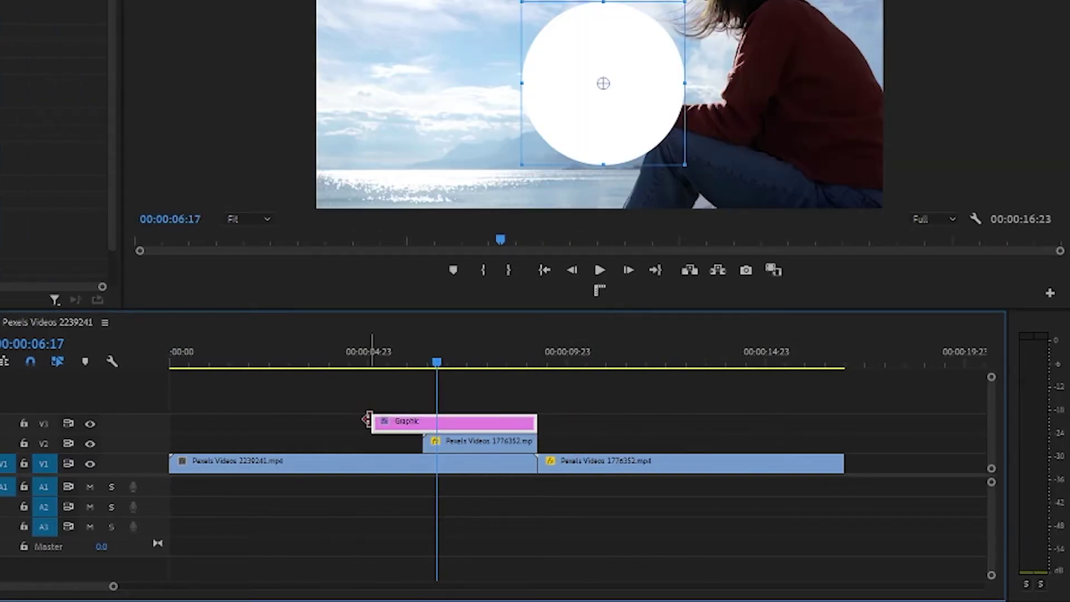
pyautogui.moveTo(368, 419); pyautogui.dragTo(424, 422)
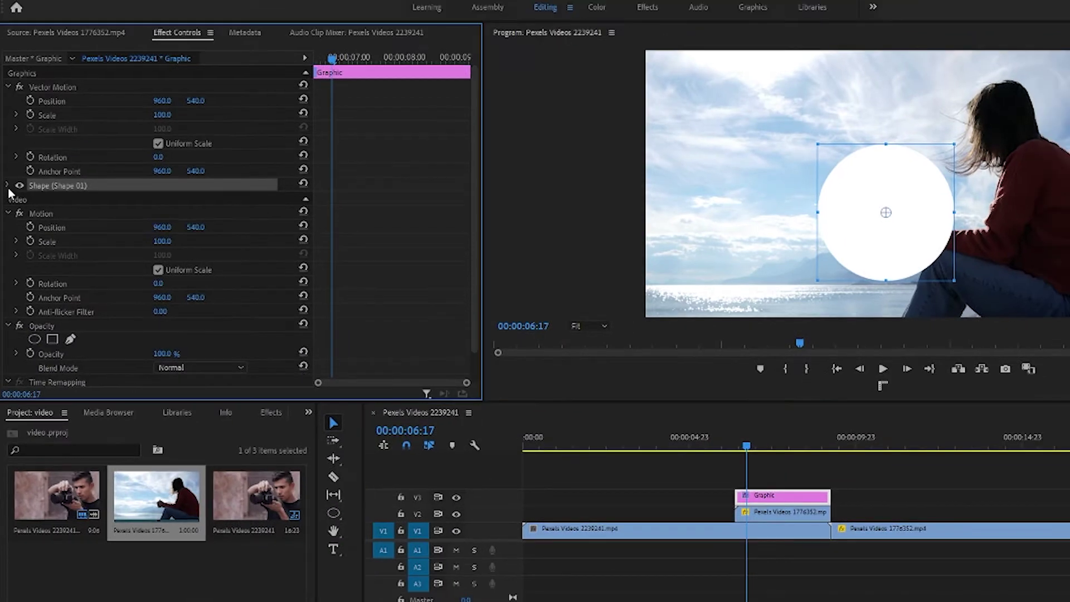
pyautogui.click(8, 185)
pyautogui.scroll(-3, 139, 315)
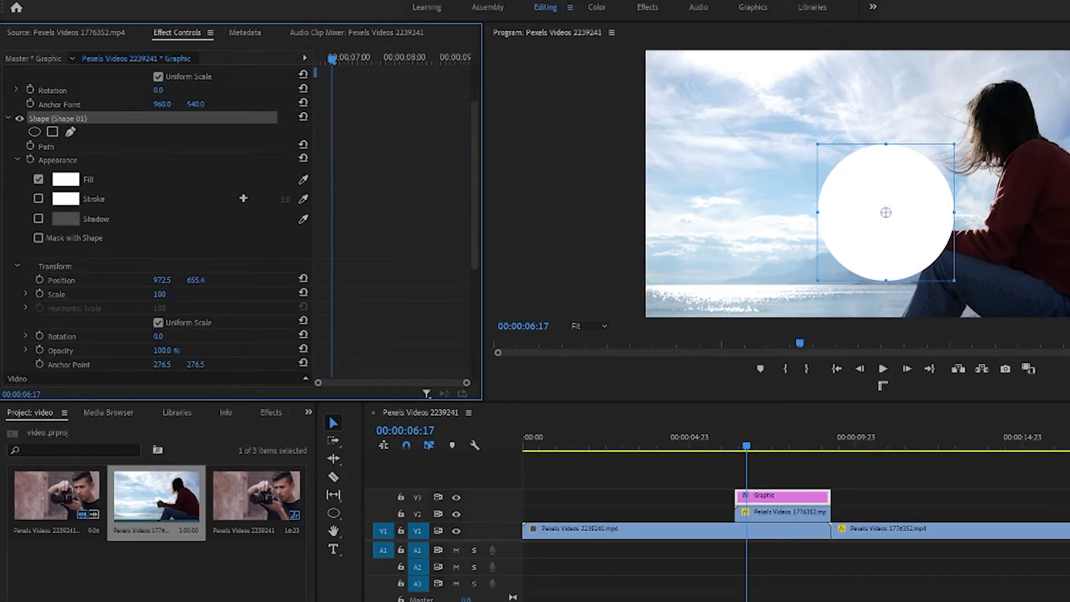
# Scale the circle to 59, park it outside the bottom-right corner at 25% view, and keyframe it at 06:19
pyautogui.moveTo(160, 294); pyautogui.dragTo(175, 296)
pyautogui.click(580, 326)
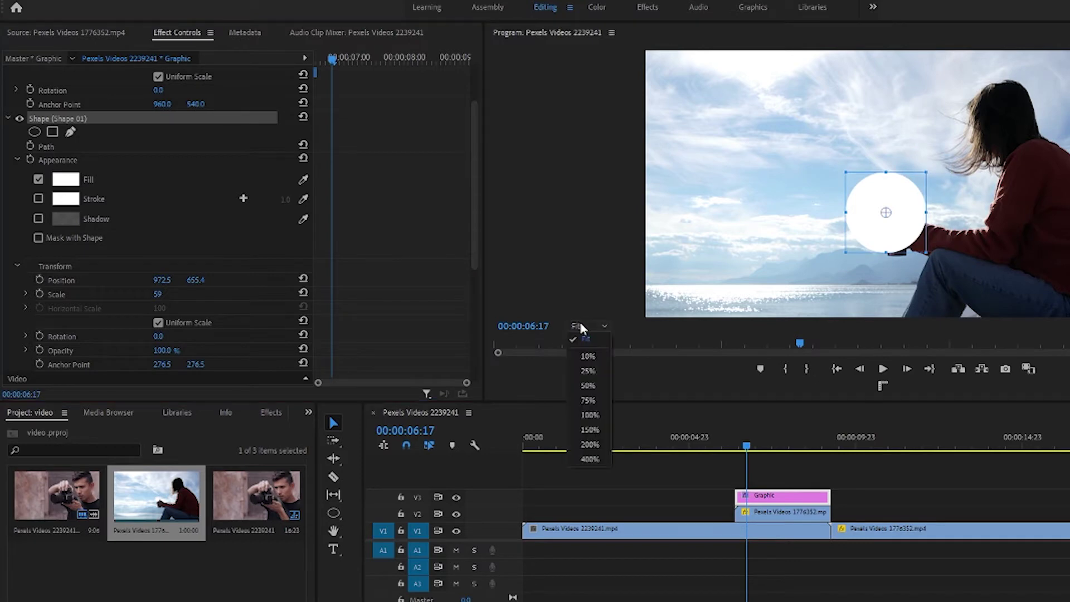
pyautogui.click(591, 369)
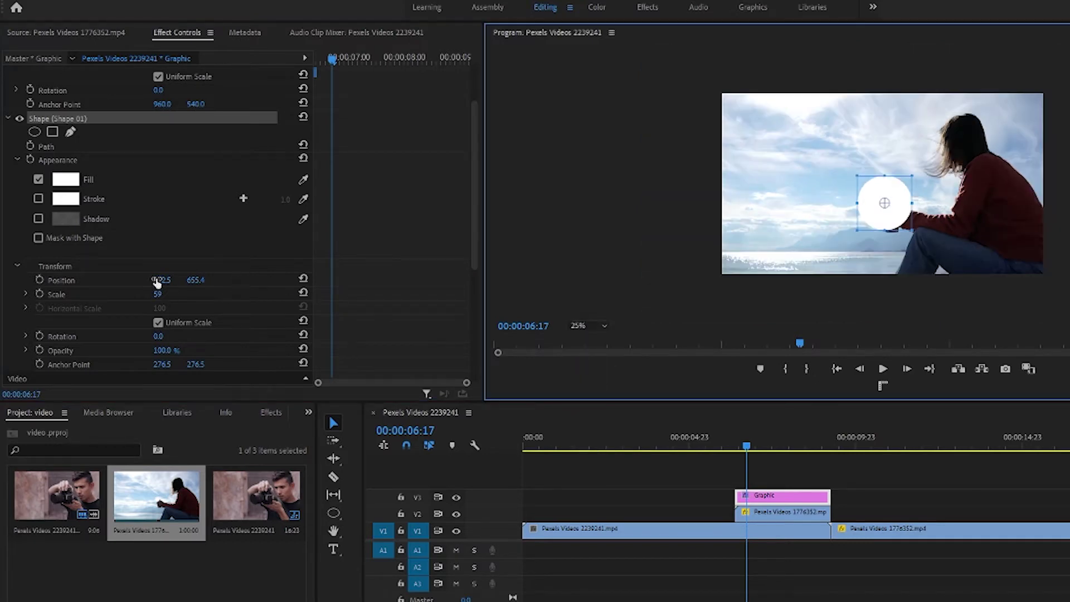
pyautogui.moveTo(157, 283); pyautogui.dragTo(401, 283)
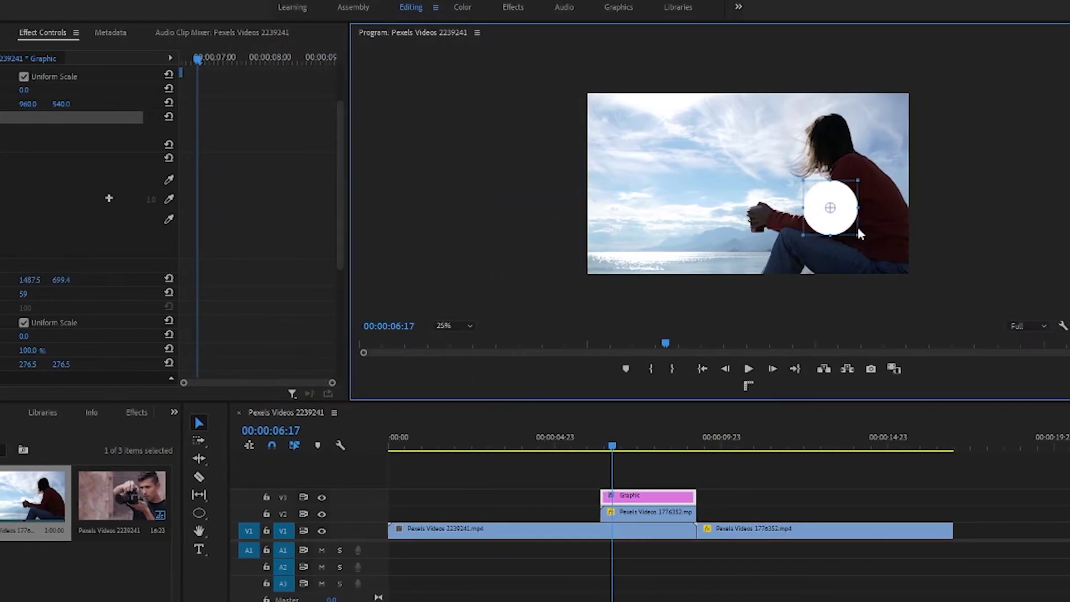
pyautogui.moveTo(846, 225); pyautogui.dragTo(867, 299)
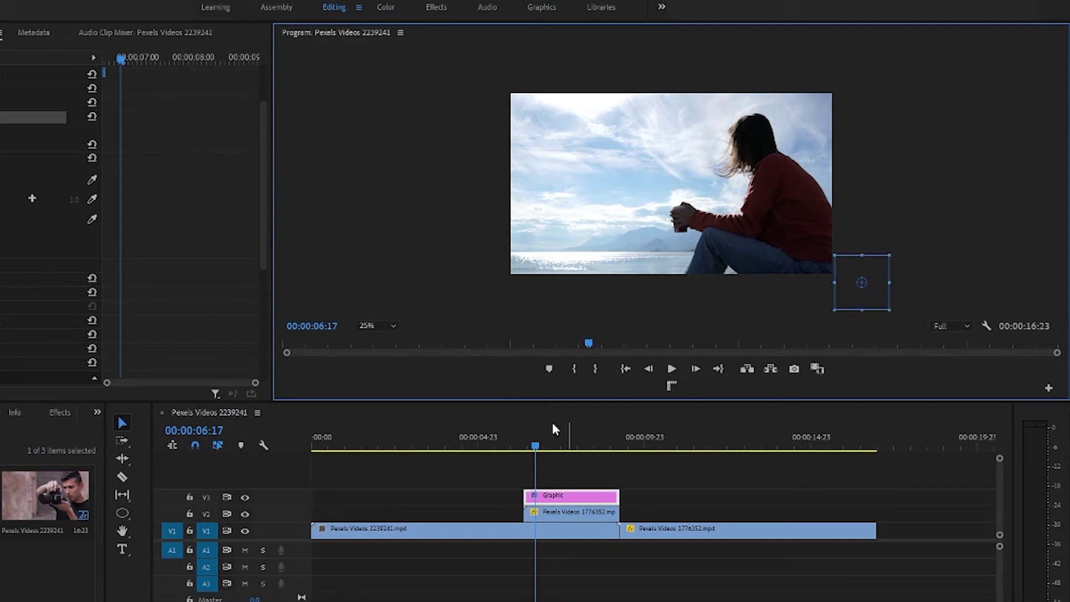
pyautogui.click(537, 445)
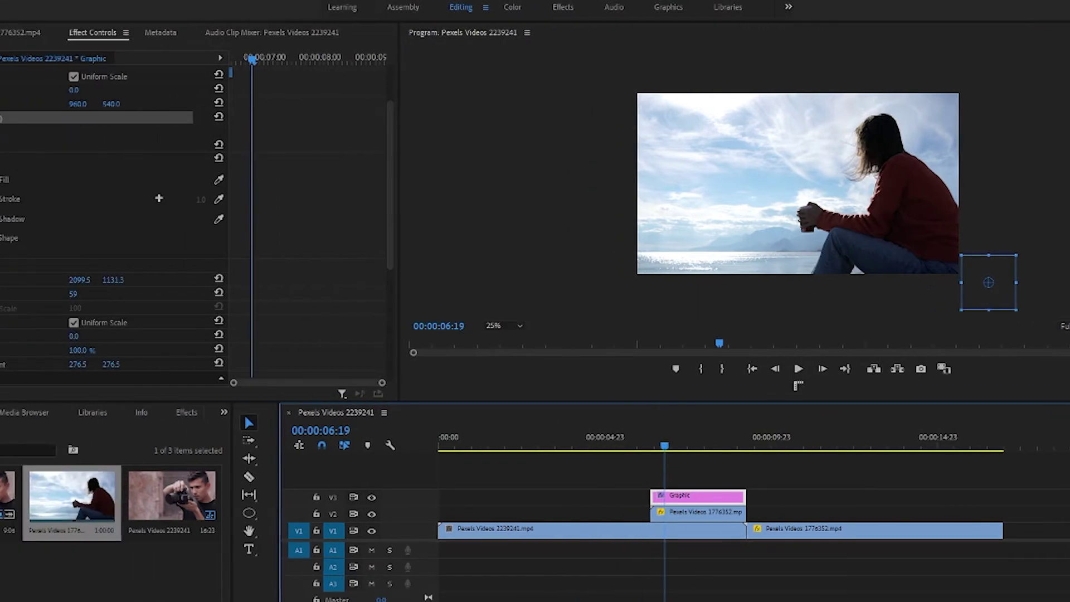
pyautogui.click(39, 290)
# At 07:19, centre the circle and scale it to 434 so it fills the frame
pyautogui.moveTo(379, 44); pyautogui.dragTo(393, 42)
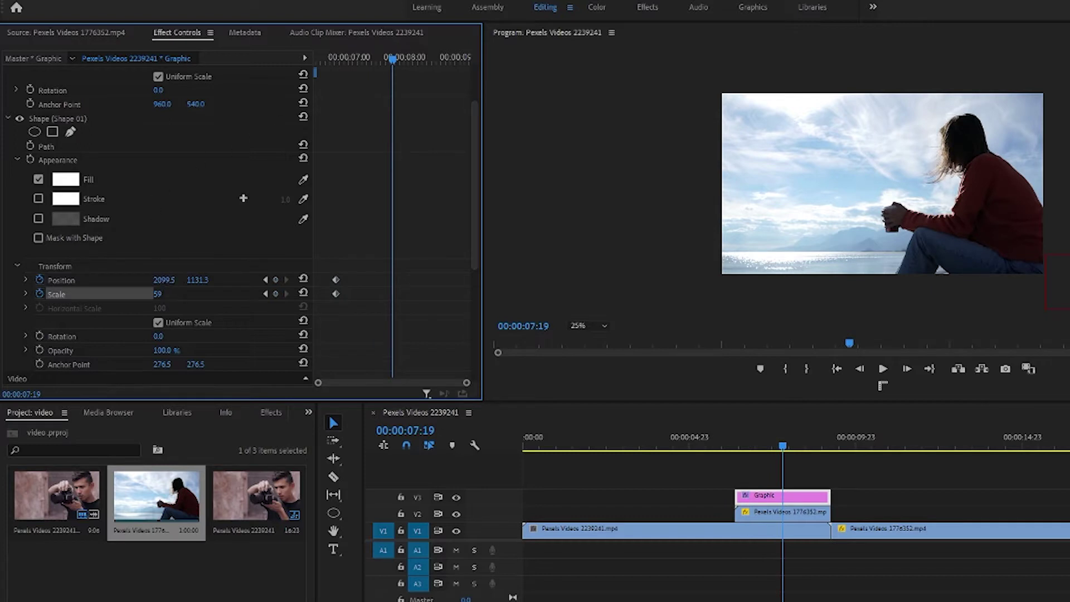
pyautogui.moveTo(197, 279)
pyautogui.mouseDown()
pyautogui.moveTo(139, 279)
pyautogui.moveTo(255, 299)
pyautogui.mouseUp()
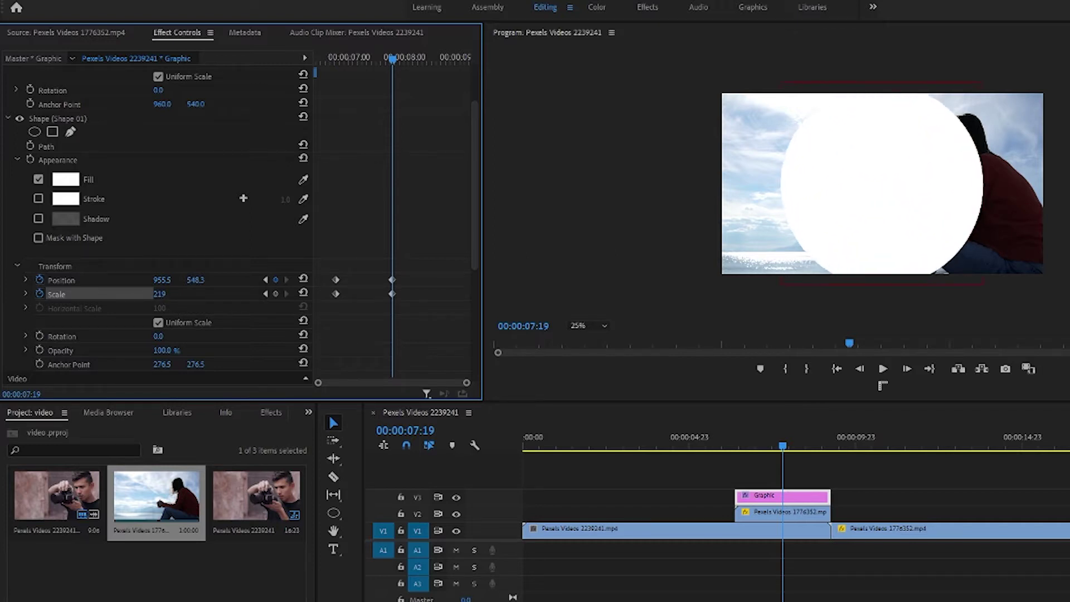
pyautogui.moveTo(159, 294); pyautogui.dragTo(279, 294)
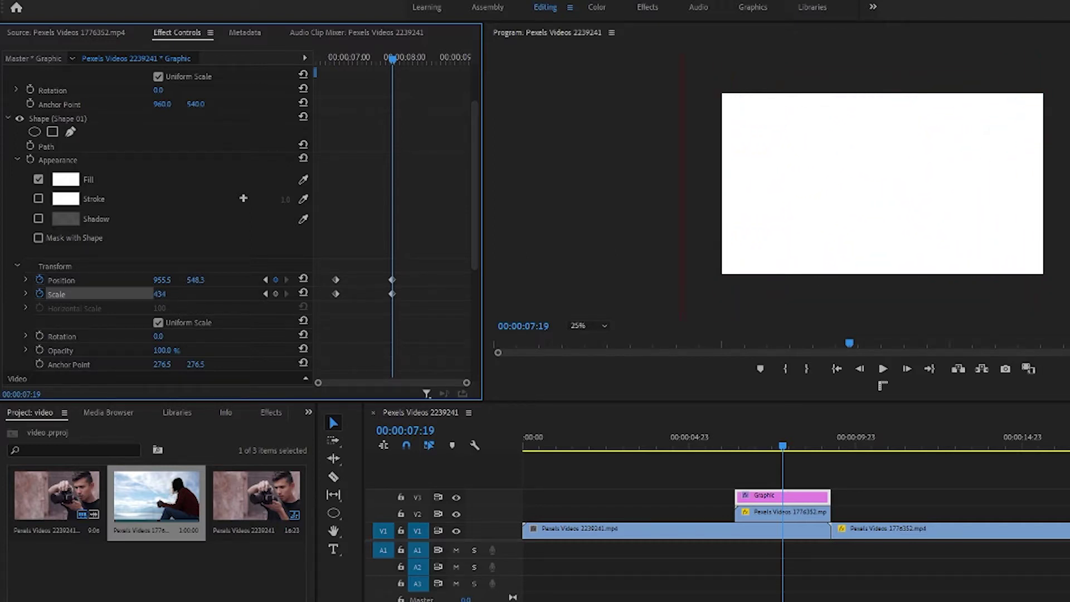
pyautogui.click(788, 462)
pyautogui.moveTo(783, 446); pyautogui.dragTo(768, 449)
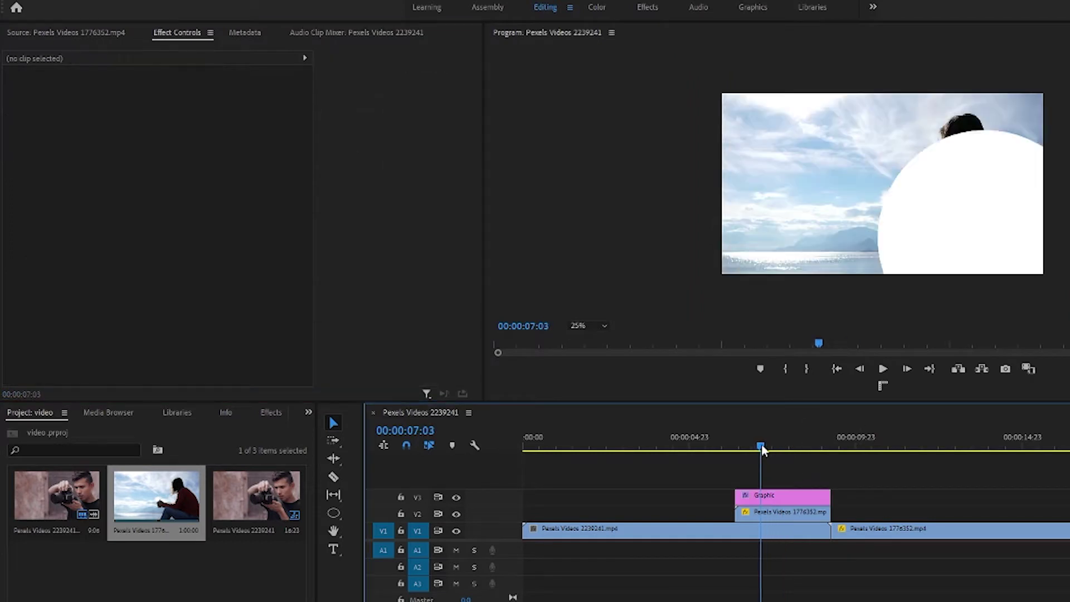
pyautogui.click(800, 496)
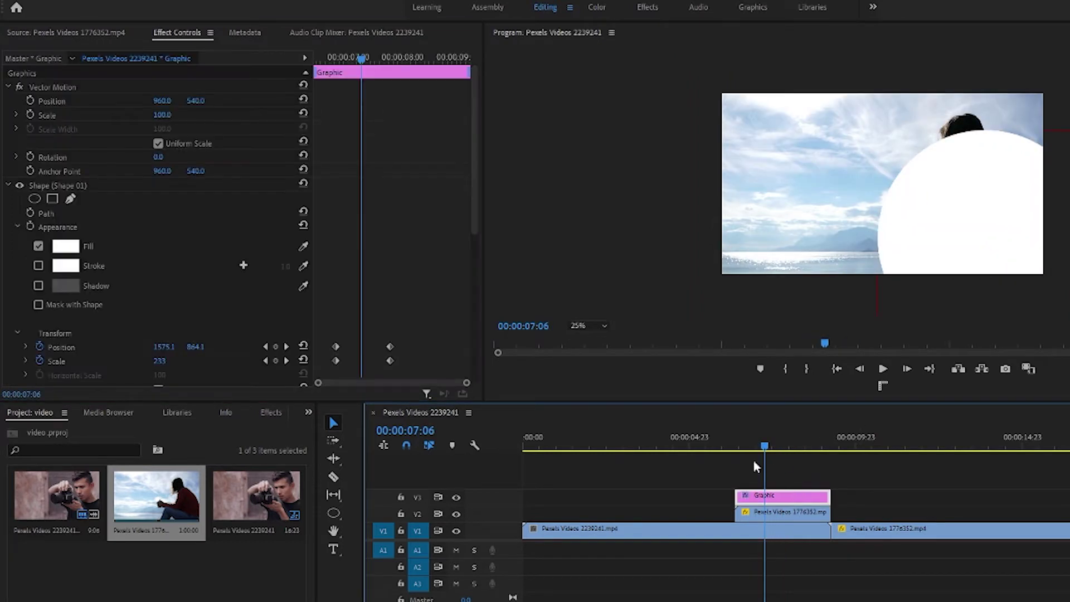
# Set the first keyframes to Ease Out and the last keyframes to Ease In
pyautogui.click(337, 292)
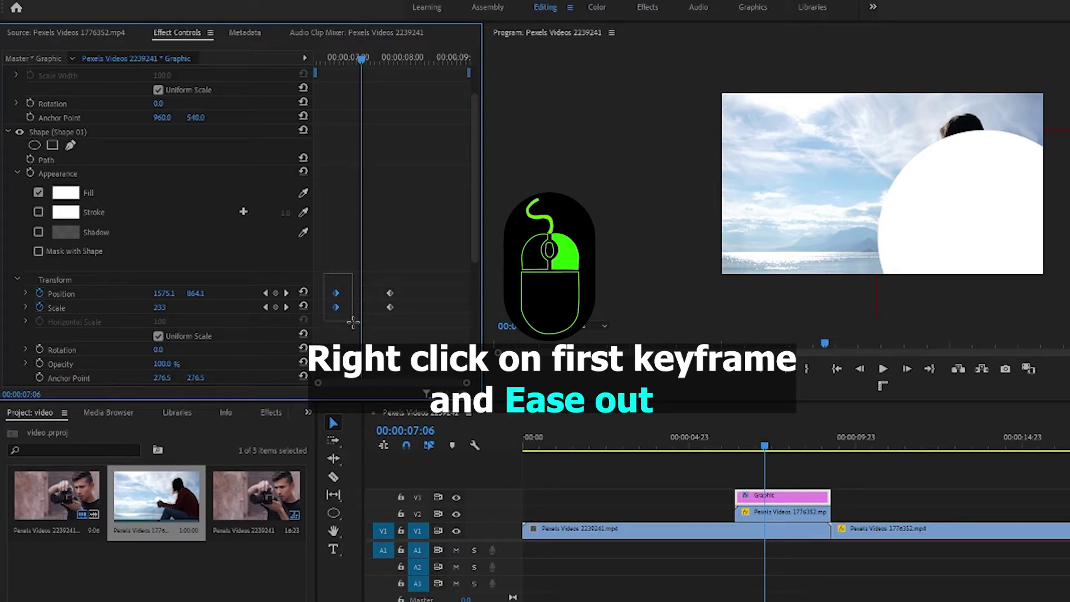
pyautogui.rightClick(335, 308)
pyautogui.moveTo(397, 419)
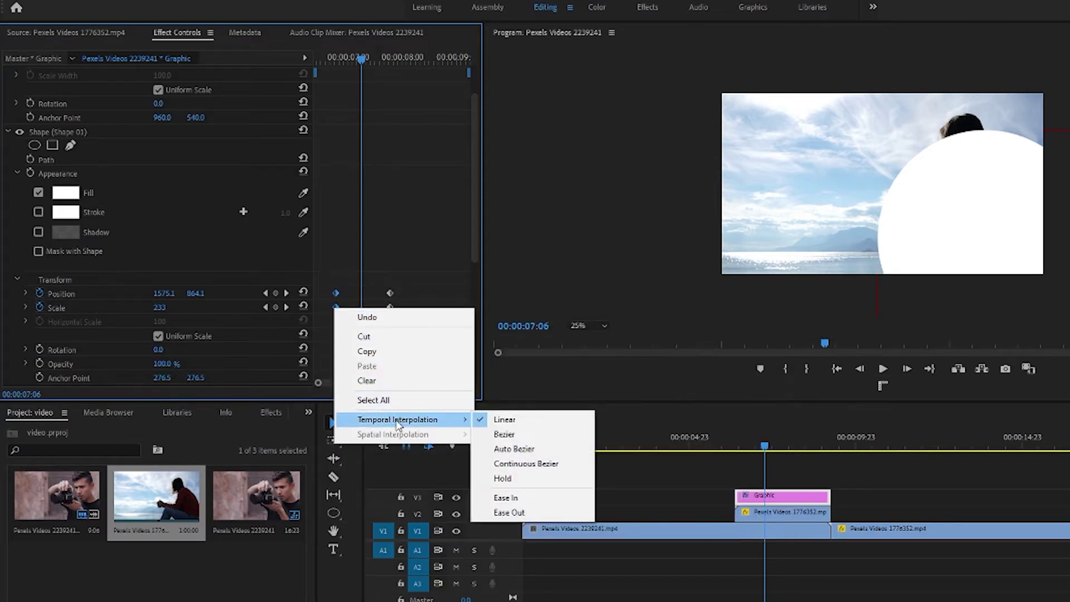
pyautogui.click(534, 508)
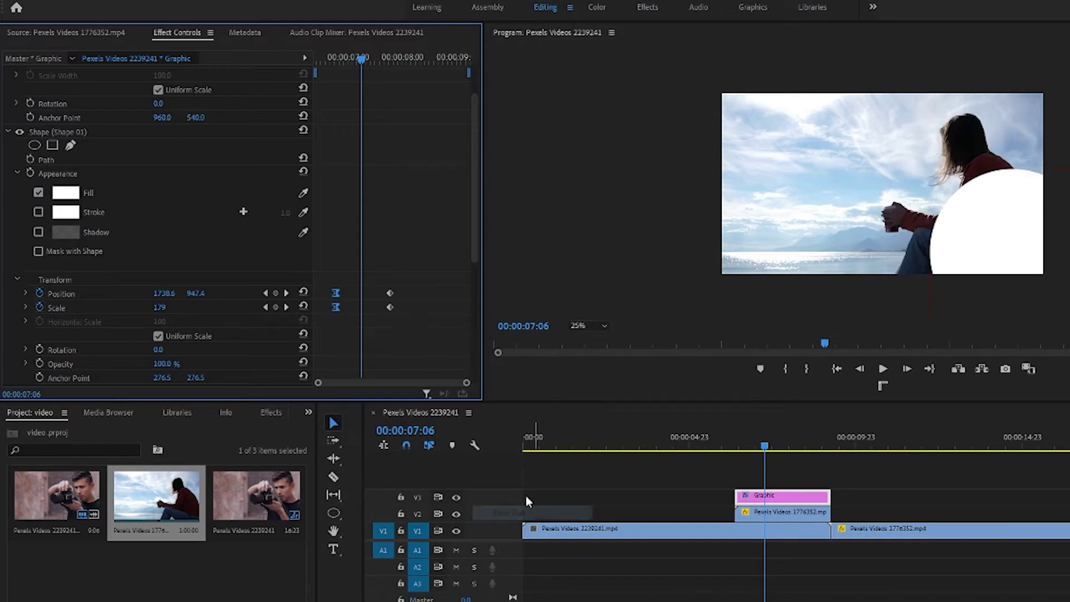
pyautogui.rightClick(390, 308)
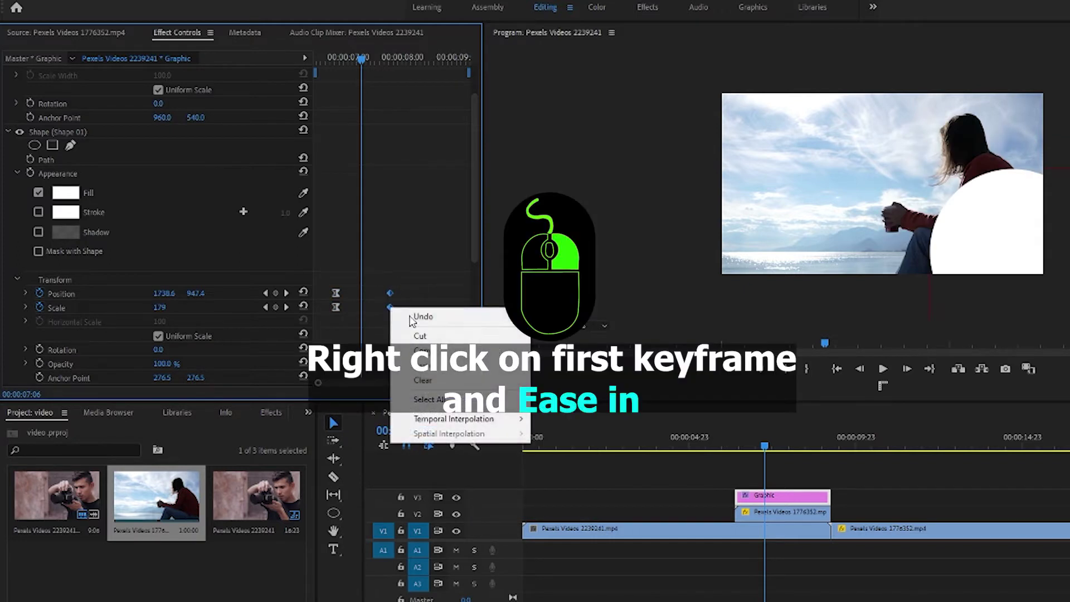
pyautogui.moveTo(484, 419)
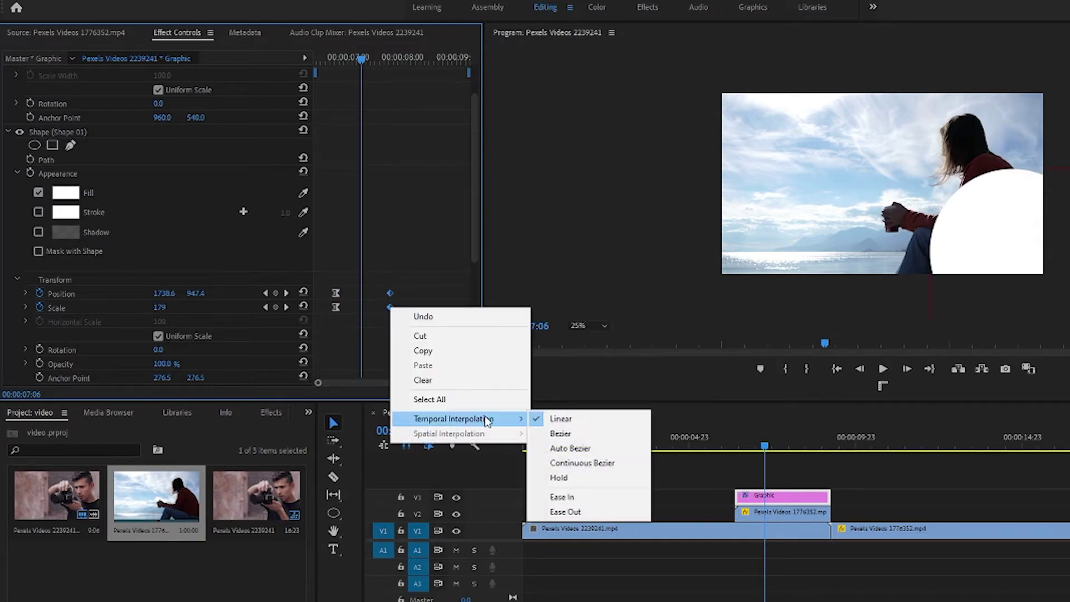
pyautogui.click(589, 499)
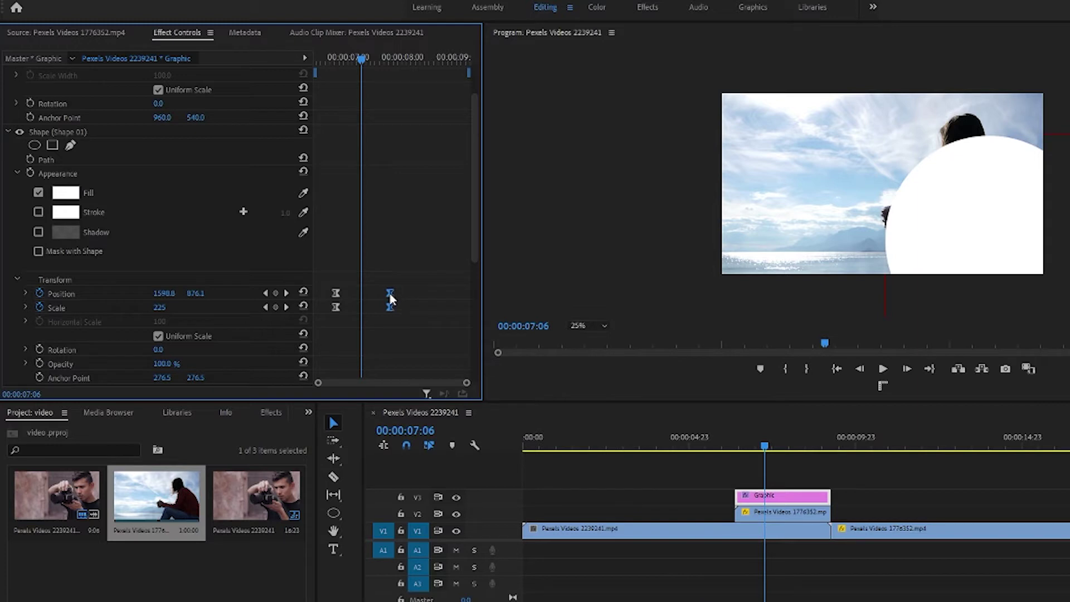
# Push the end keyframes later for a slower reveal and play the circle animation from the clip start
pyautogui.moveTo(391, 297); pyautogui.dragTo(460, 296)
pyautogui.moveTo(334, 284)
pyautogui.mouseDown()
pyautogui.moveTo(343, 328)
pyautogui.moveTo(304, 319)
pyautogui.mouseUp()
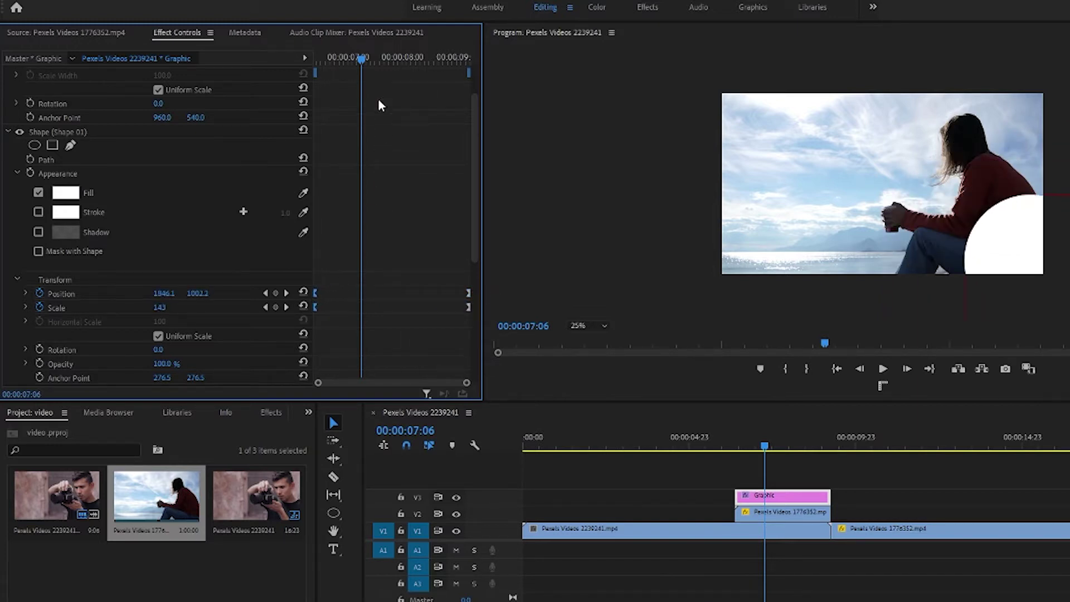
pyautogui.moveTo(364, 64); pyautogui.dragTo(308, 70)
pyautogui.press('space')
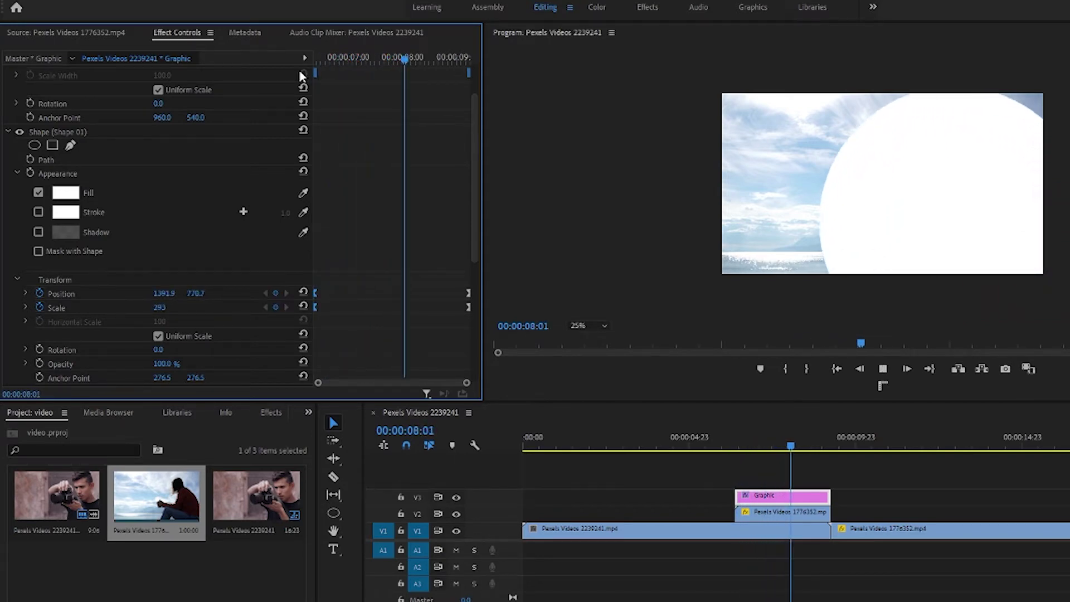
pyautogui.press('space')
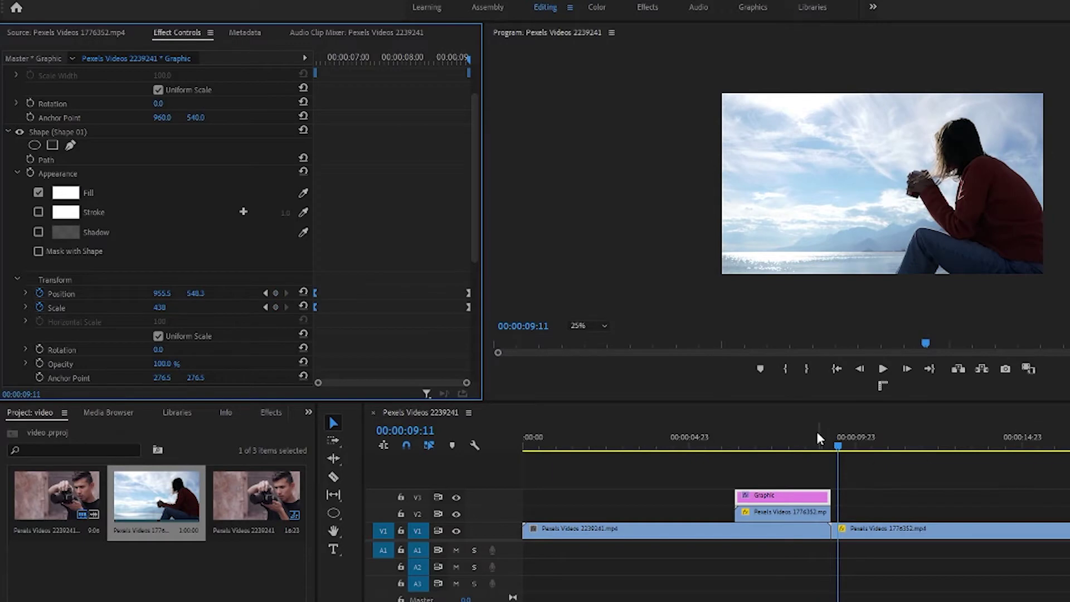
# Find Track Matte Key in the Effects panel and apply it to the V2 clip
pyautogui.moveTo(838, 446); pyautogui.dragTo(784, 449)
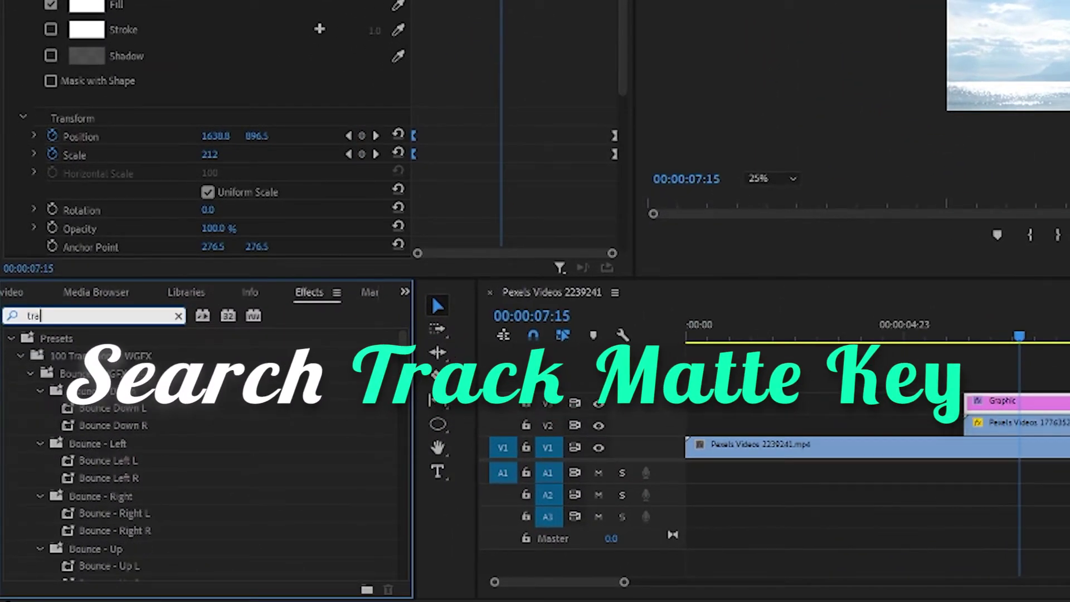
pyautogui.write('ck')
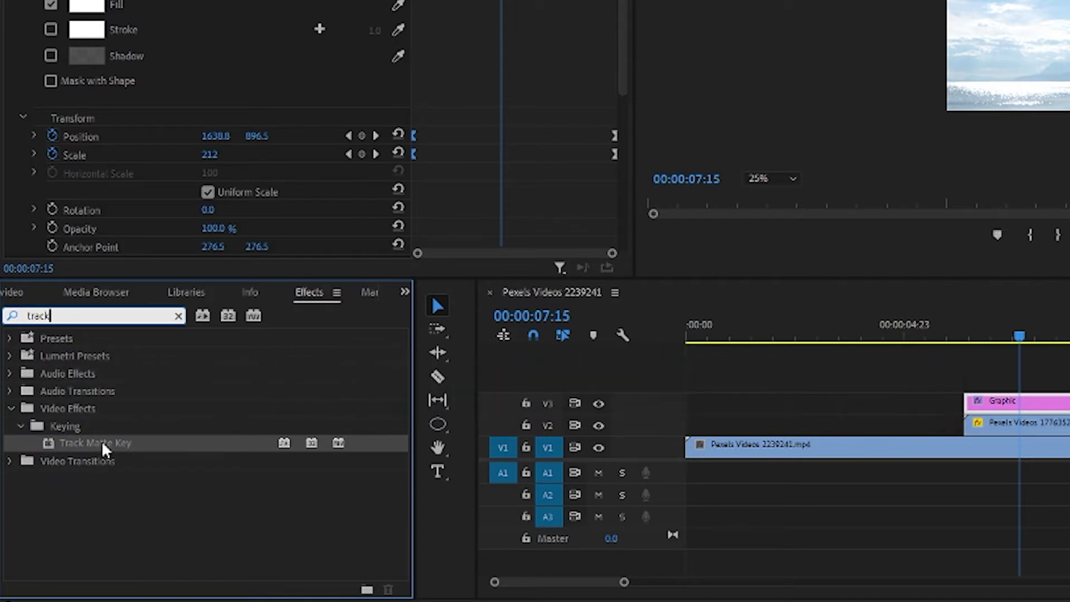
pyautogui.moveTo(109, 440); pyautogui.dragTo(947, 385)
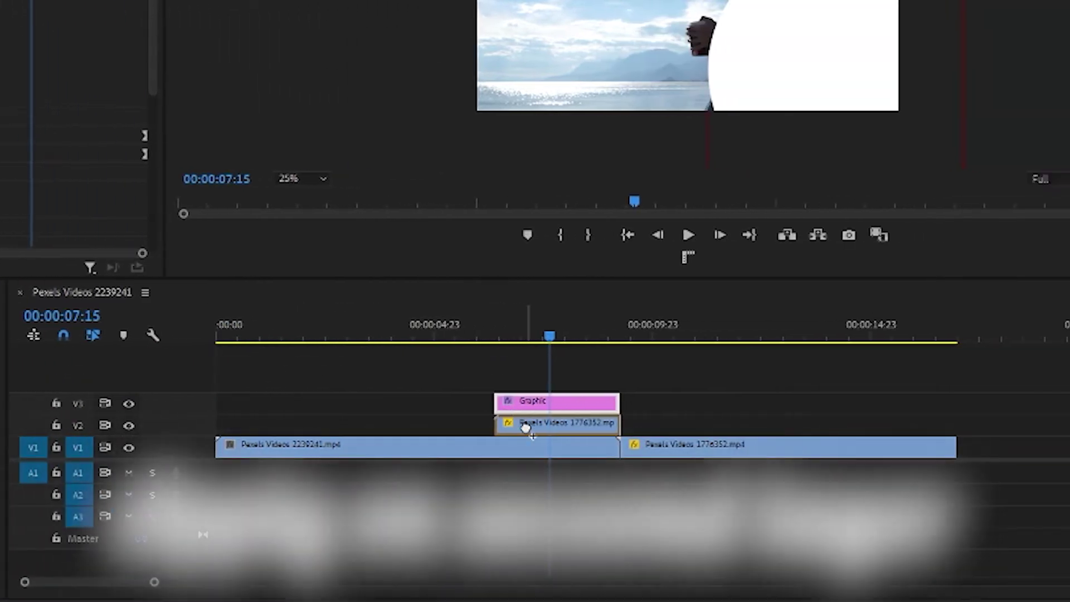
pyautogui.moveTo(687, 385); pyautogui.dragTo(731, 426)
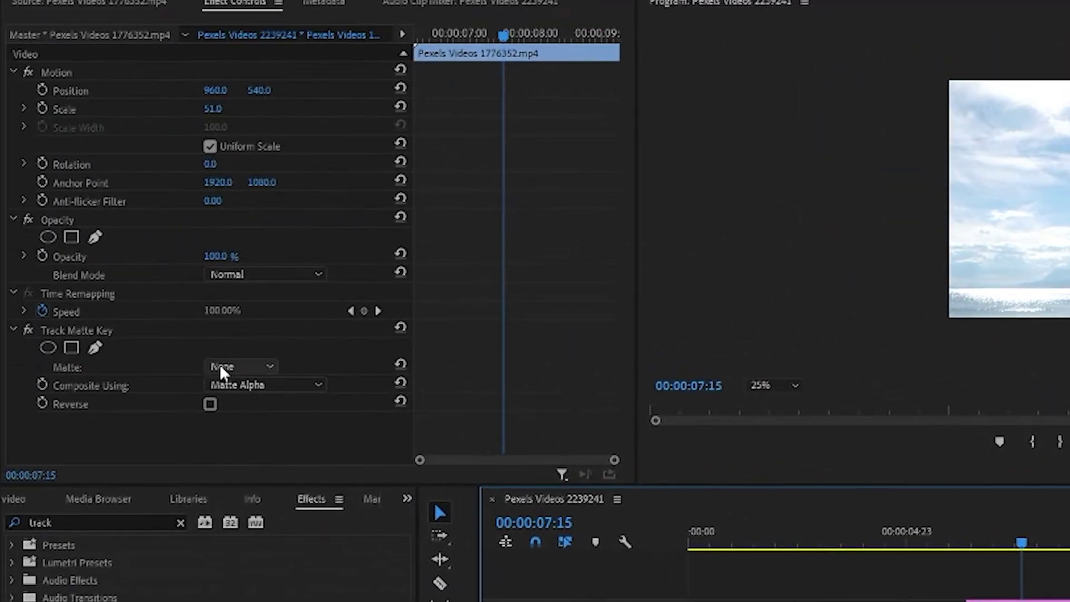
# Set the Track Matte Key's Matte to Video 3 and Composite Using to Matte Luma
pyautogui.click(220, 364)
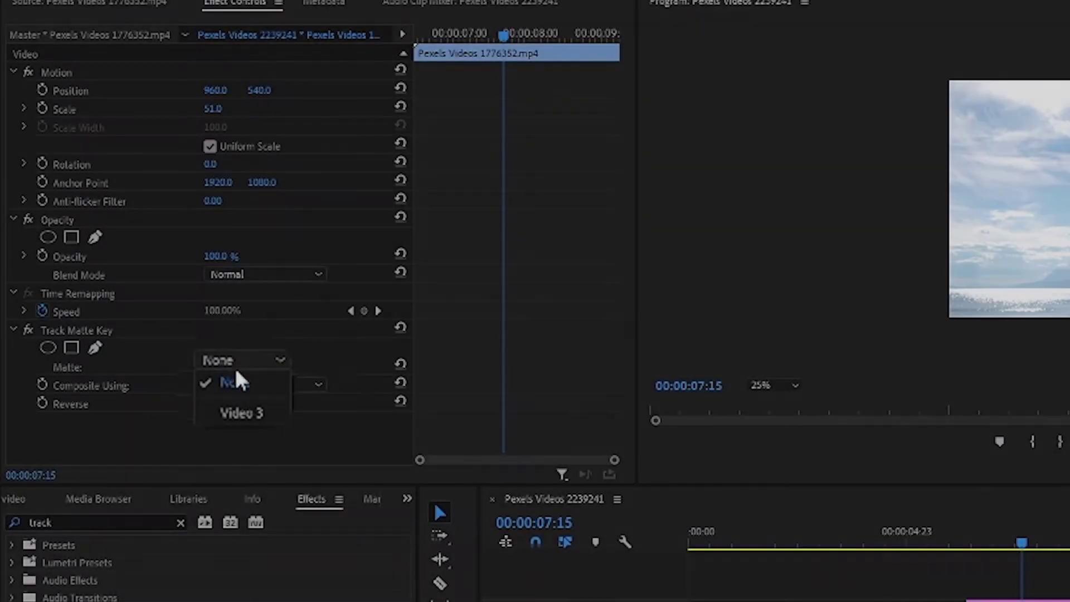
pyautogui.click(256, 413)
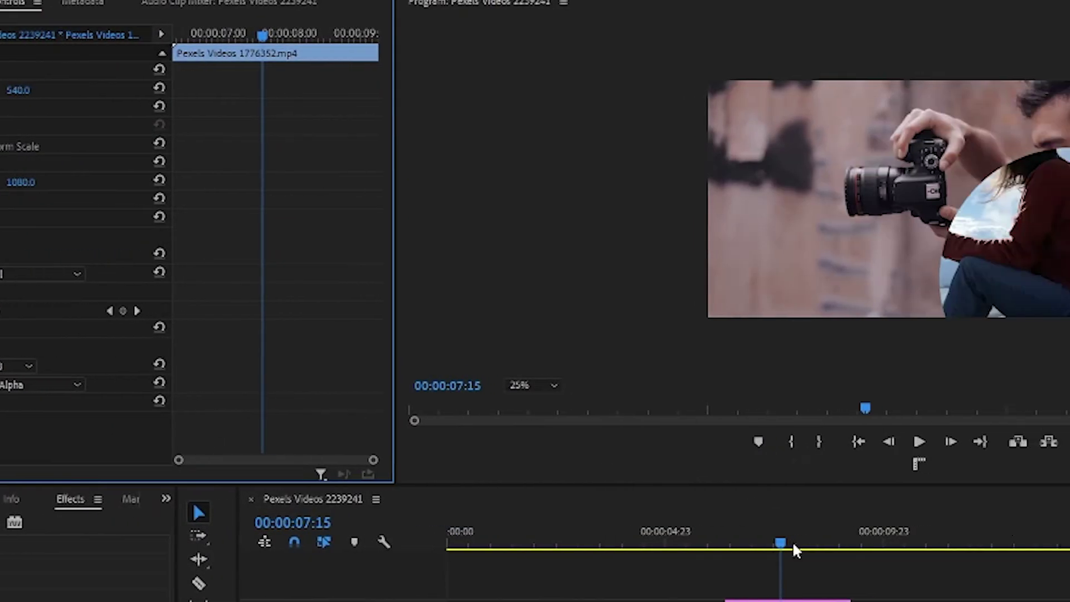
pyautogui.moveTo(633, 540); pyautogui.dragTo(417, 540)
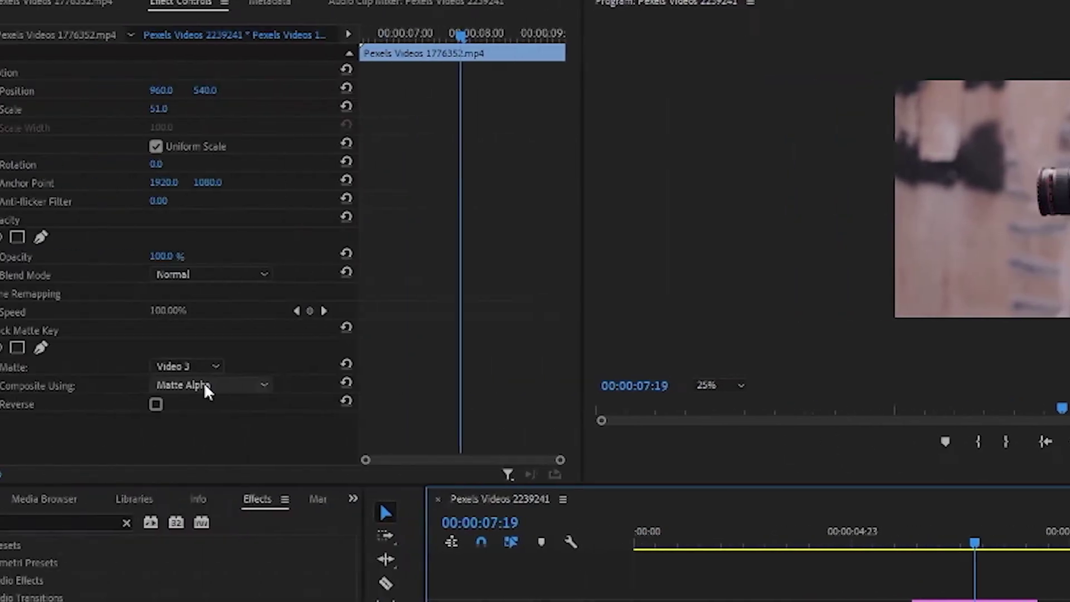
pyautogui.click(262, 384)
pyautogui.click(268, 422)
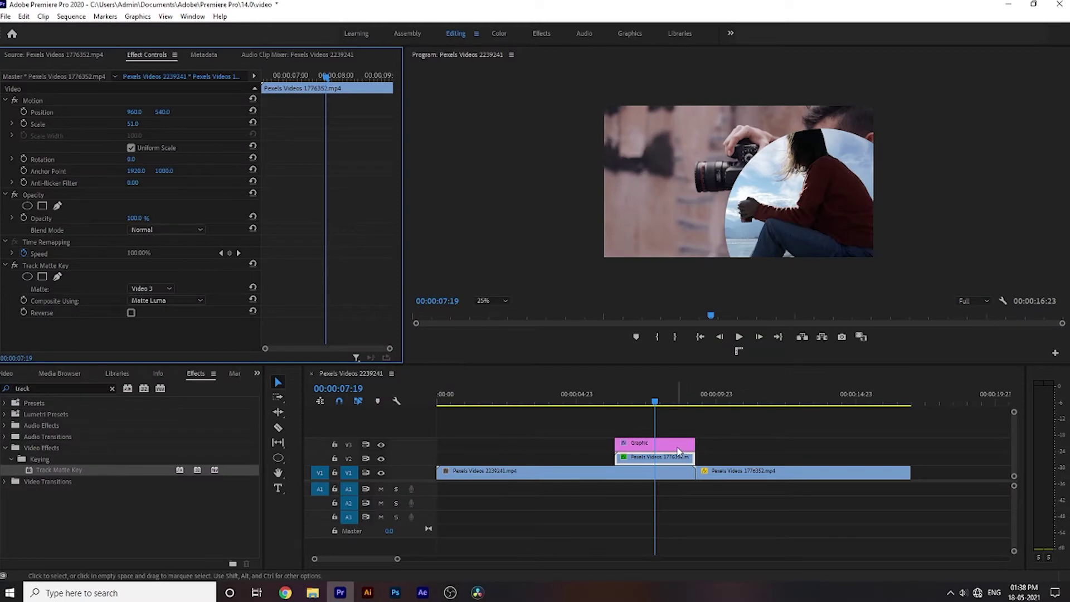
pyautogui.click(679, 448)
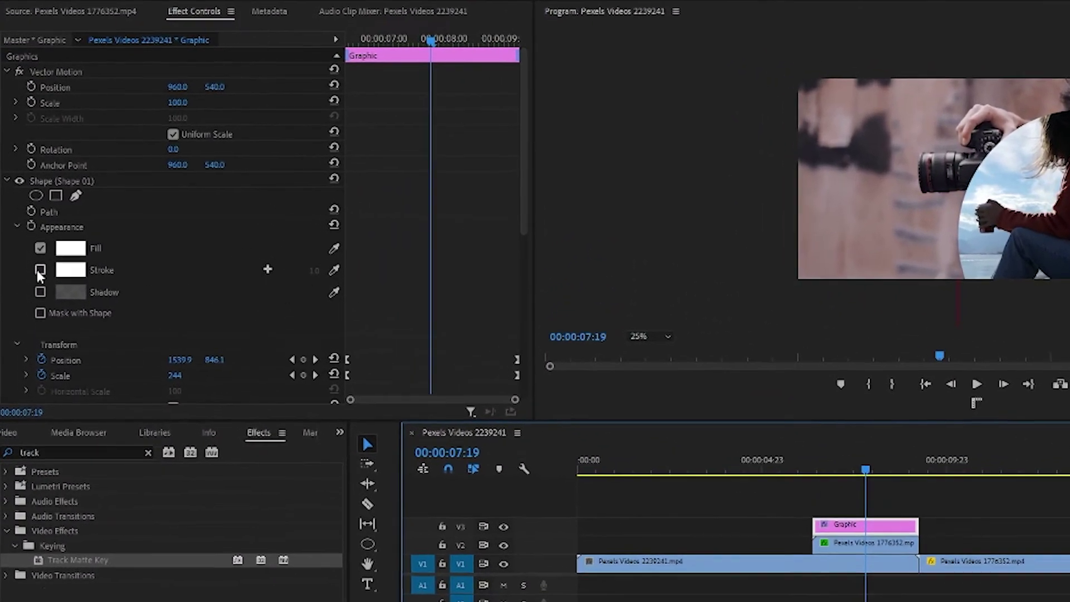
# Give the circle a thick A3A3A3 grey stroke and set the Program Monitor to Fit
pyautogui.click(40, 270)
pyautogui.click(71, 270)
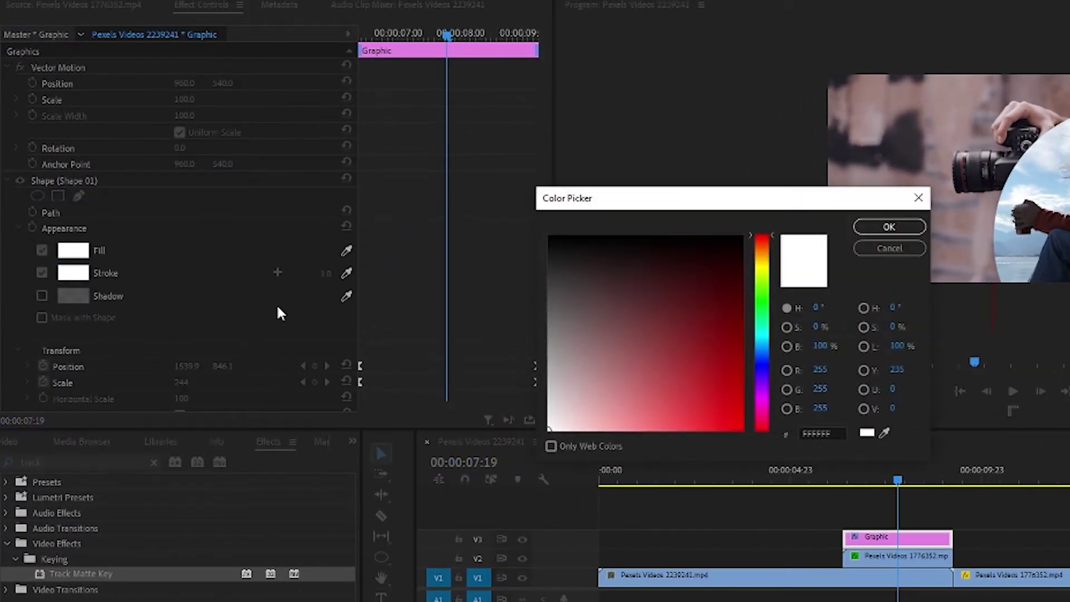
pyautogui.moveTo(550, 366); pyautogui.dragTo(546, 359)
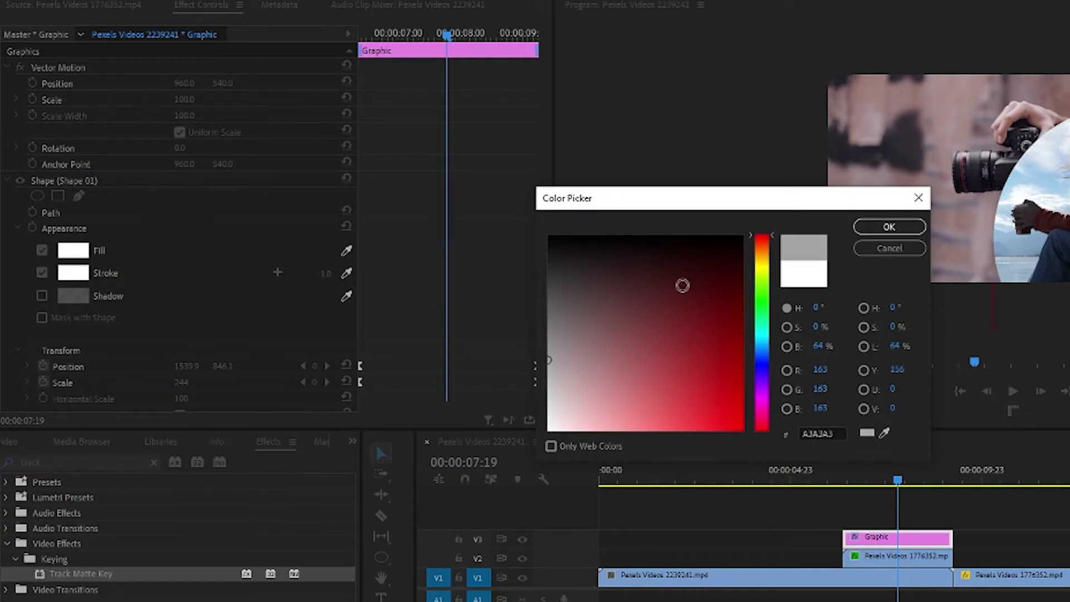
pyautogui.click(857, 228)
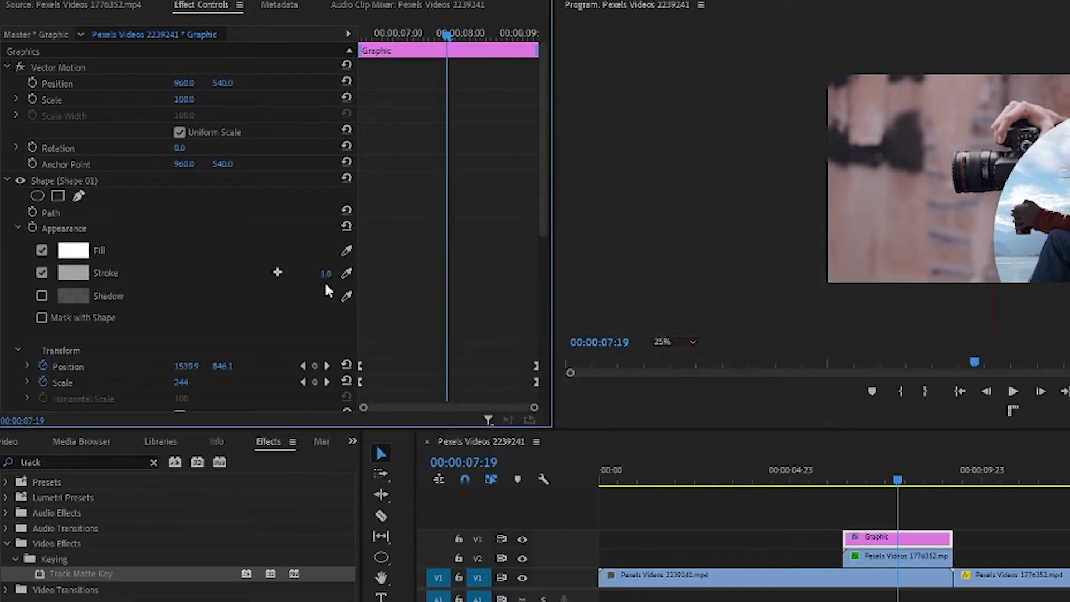
pyautogui.moveTo(325, 273); pyautogui.dragTo(335, 274)
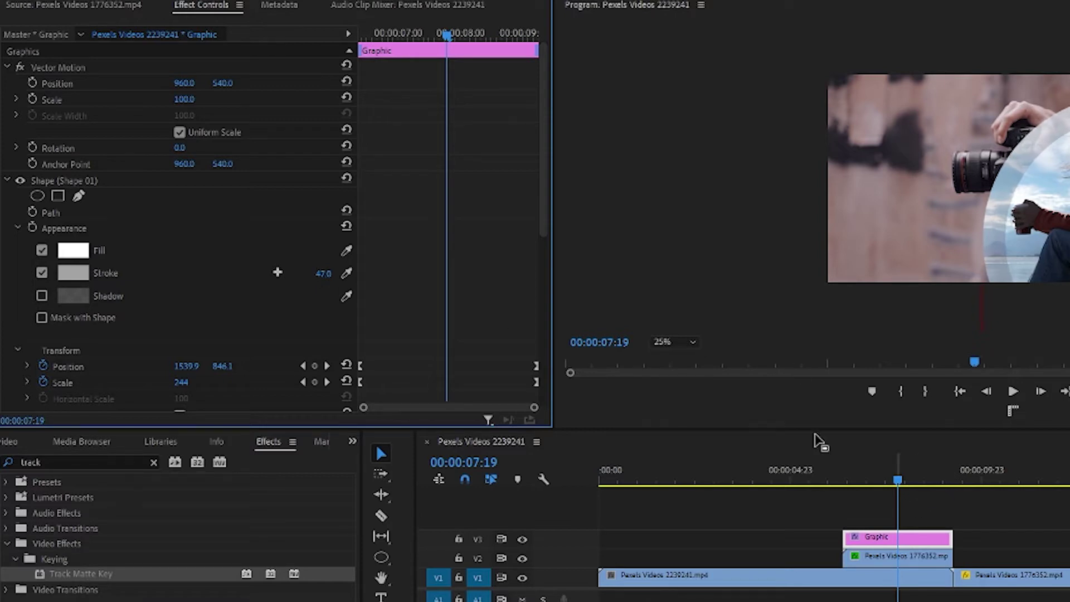
pyautogui.click(689, 343)
pyautogui.click(678, 357)
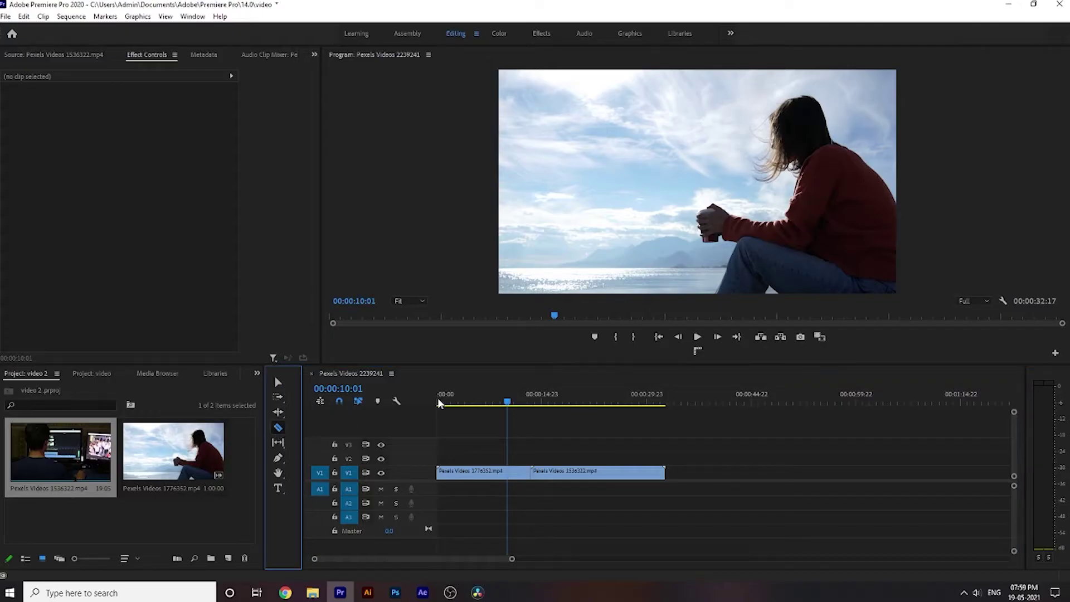
# With the playhead at 00:00:15:03, raise the middle 1536322 clip onto V2 and slide the last V1 clip left
pyautogui.moveTo(507, 400); pyautogui.dragTo(532, 398)
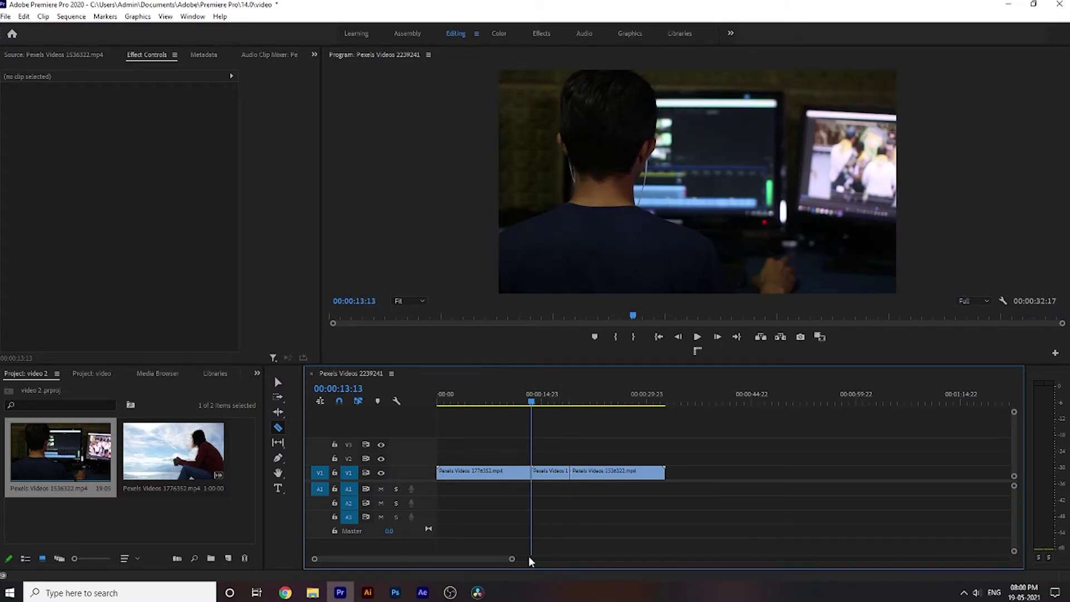
pyautogui.moveTo(512, 560); pyautogui.dragTo(481, 564)
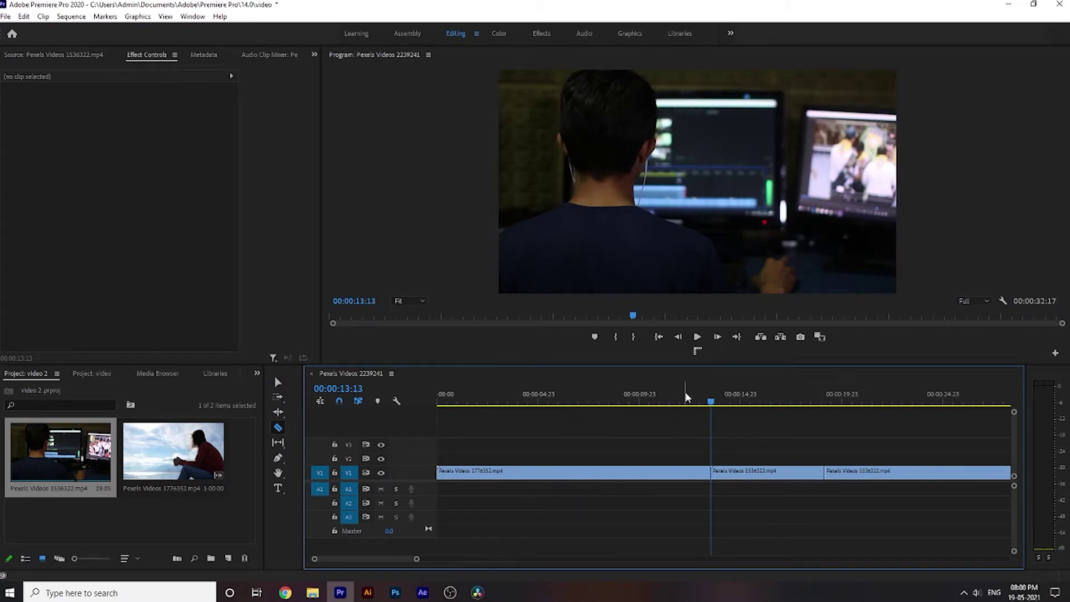
pyautogui.click(743, 397)
pyautogui.click(278, 383)
pyautogui.click(778, 473)
pyautogui.moveTo(777, 478); pyautogui.dragTo(664, 465)
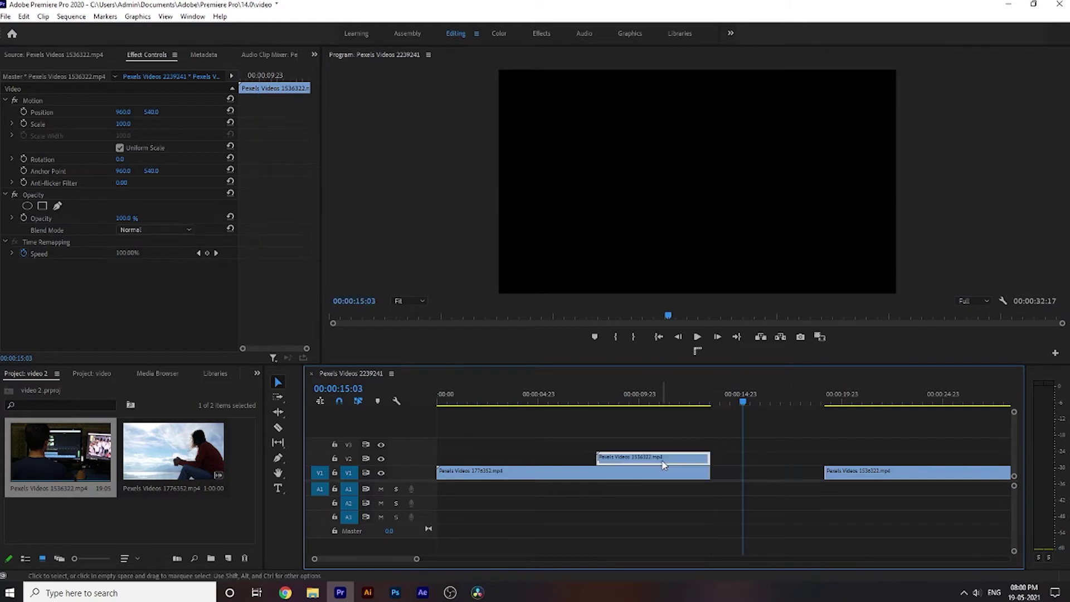
pyautogui.moveTo(851, 480); pyautogui.dragTo(737, 475)
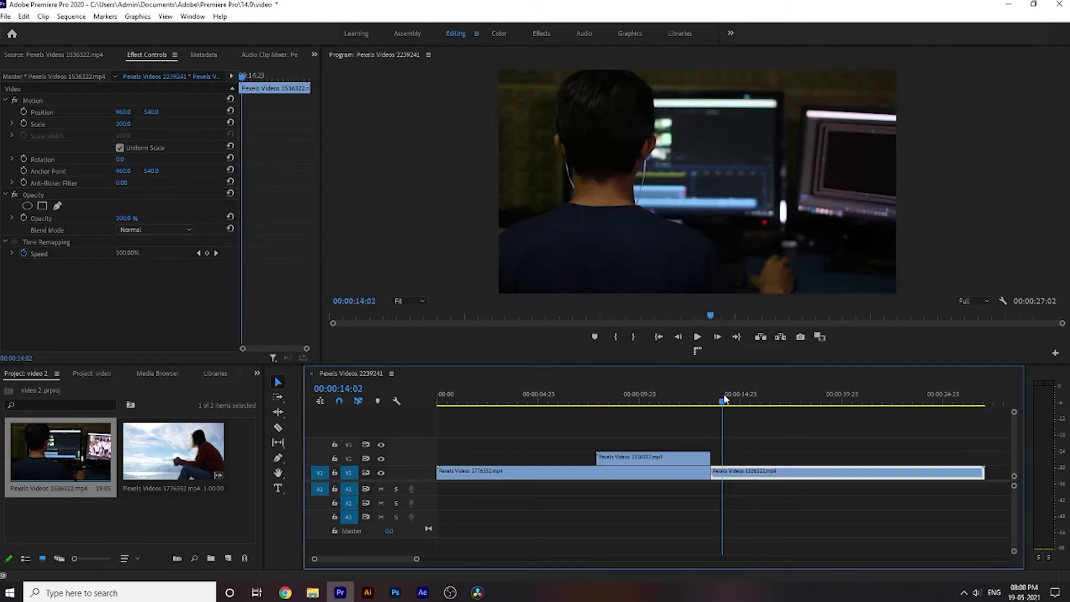
pyautogui.click(721, 431)
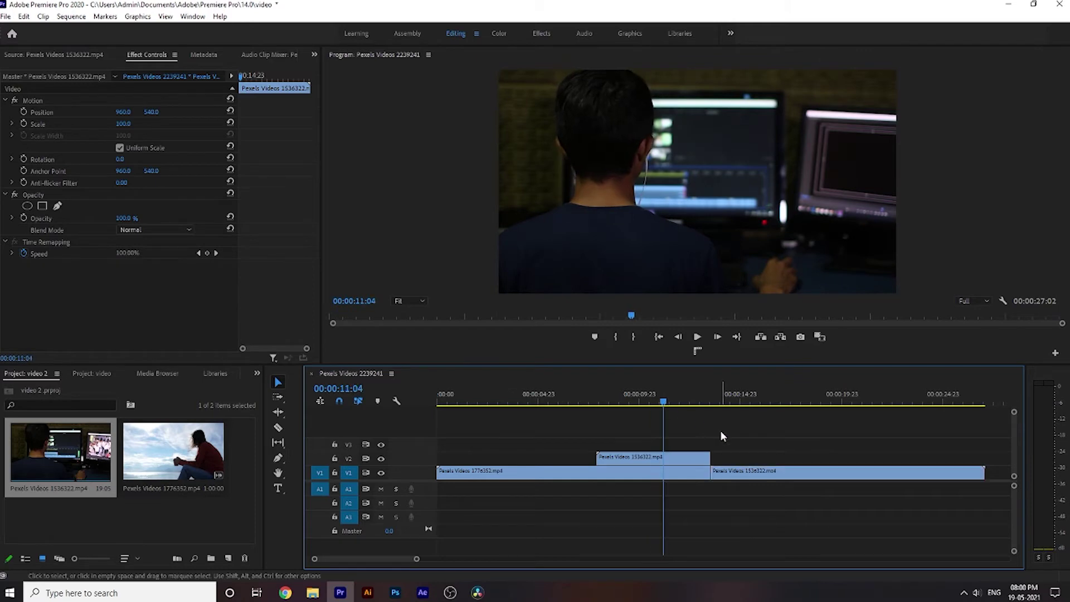
pyautogui.moveTo(666, 404)
pyautogui.mouseDown()
pyautogui.moveTo(599, 410)
pyautogui.moveTo(612, 409)
pyautogui.mouseUp()
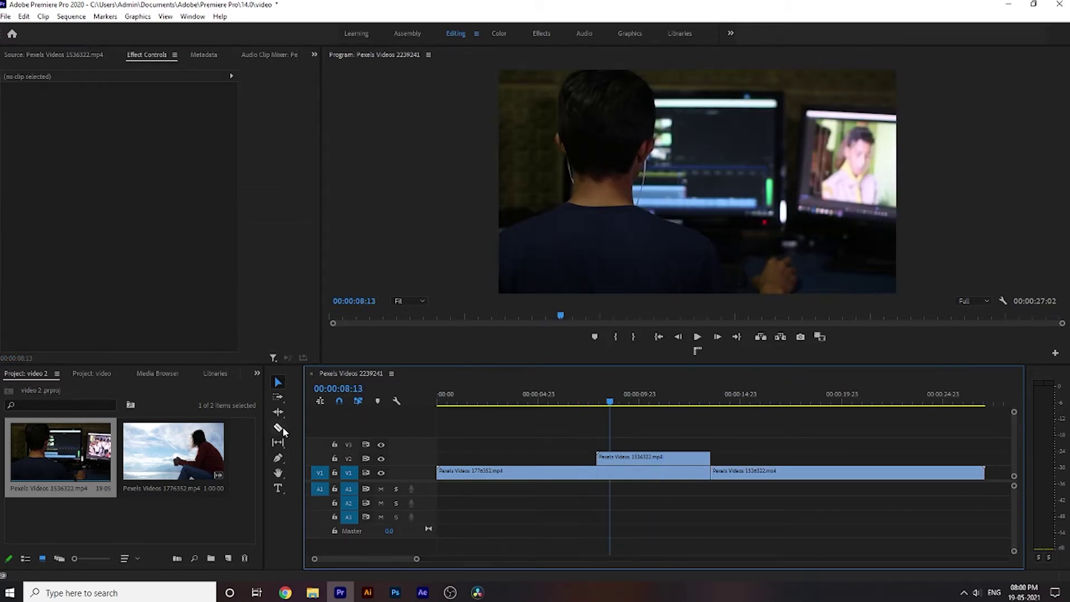
# Draw one grey rectangle over the frame's lower half and a second across the top
pyautogui.moveTo(280, 460); pyautogui.dragTo(306, 475)
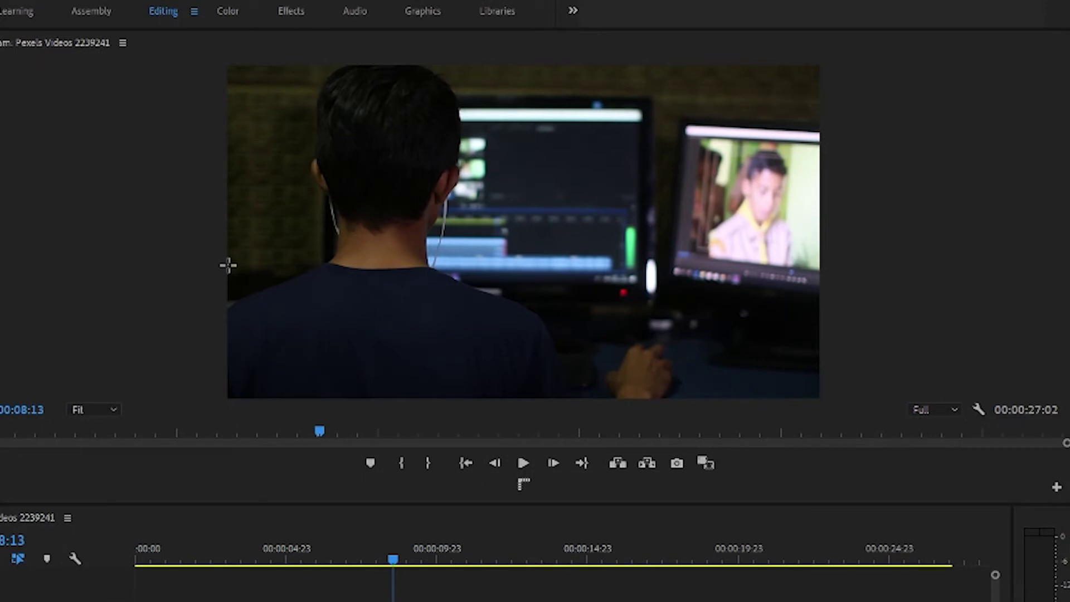
pyautogui.moveTo(227, 266); pyautogui.dragTo(840, 430)
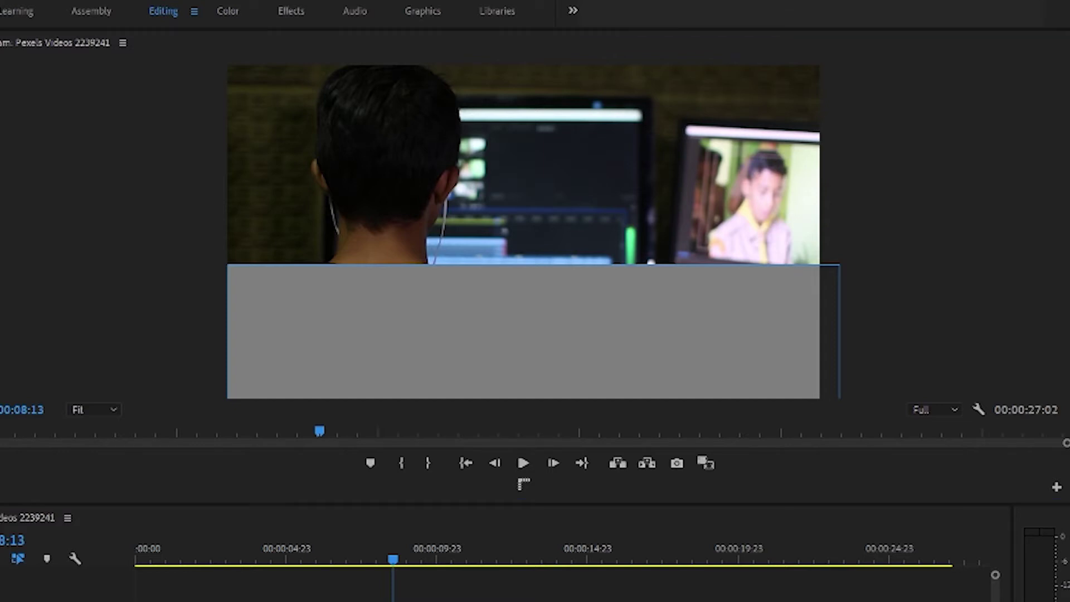
pyautogui.moveTo(524, 331); pyautogui.dragTo(524, 288)
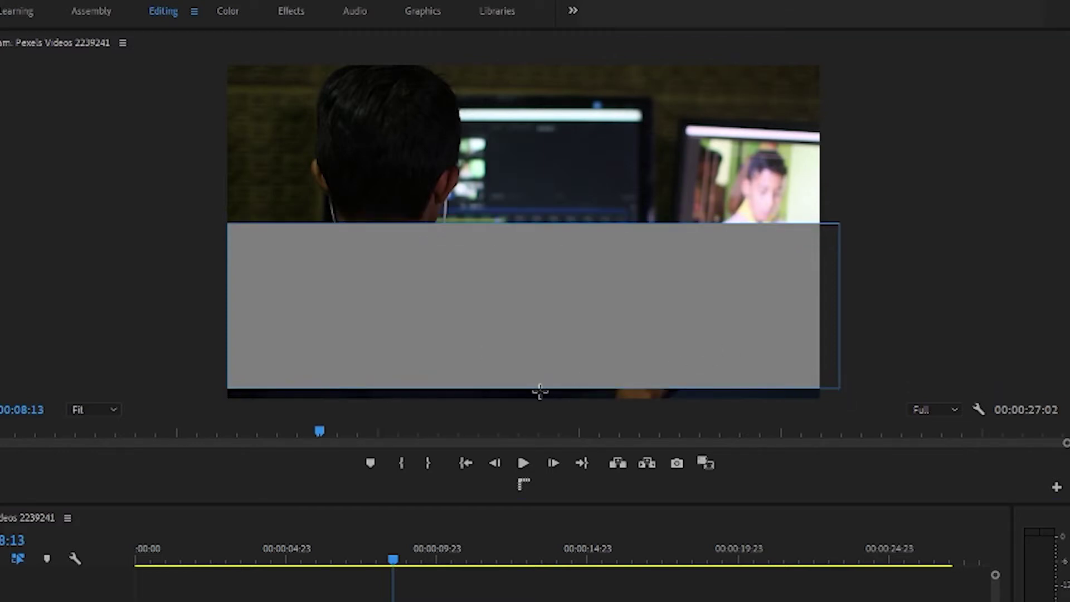
pyautogui.moveTo(219, 68); pyautogui.dragTo(910, 216)
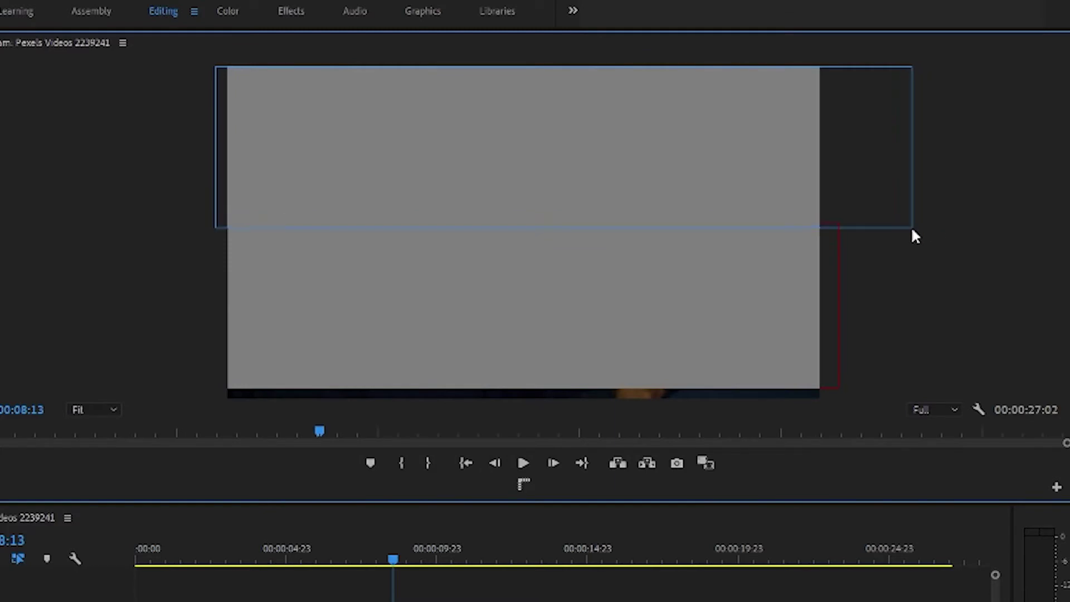
pyautogui.moveTo(910, 216); pyautogui.dragTo(917, 222)
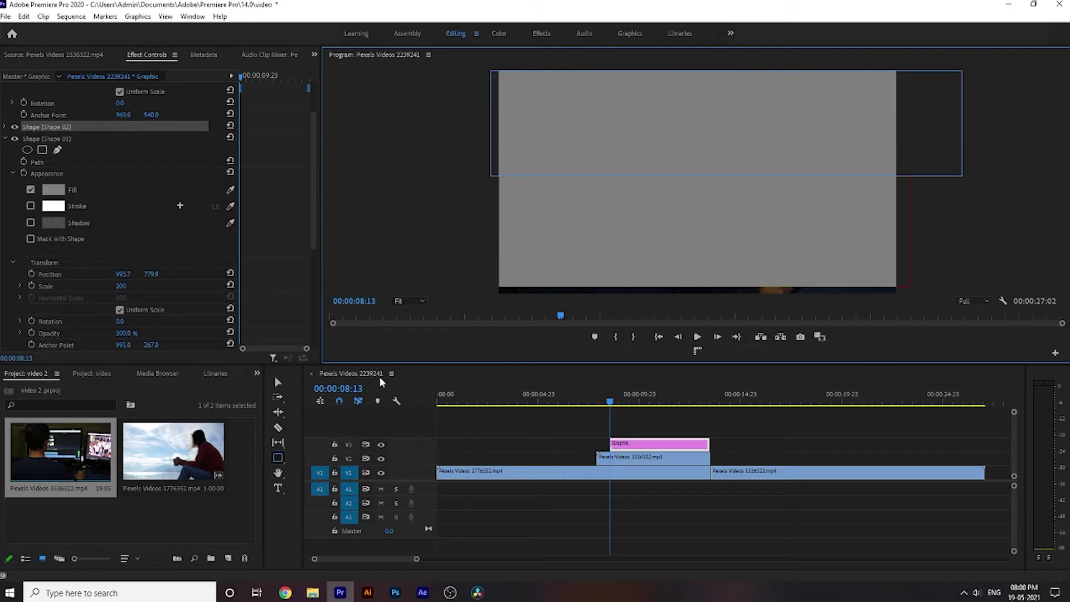
pyautogui.click(278, 383)
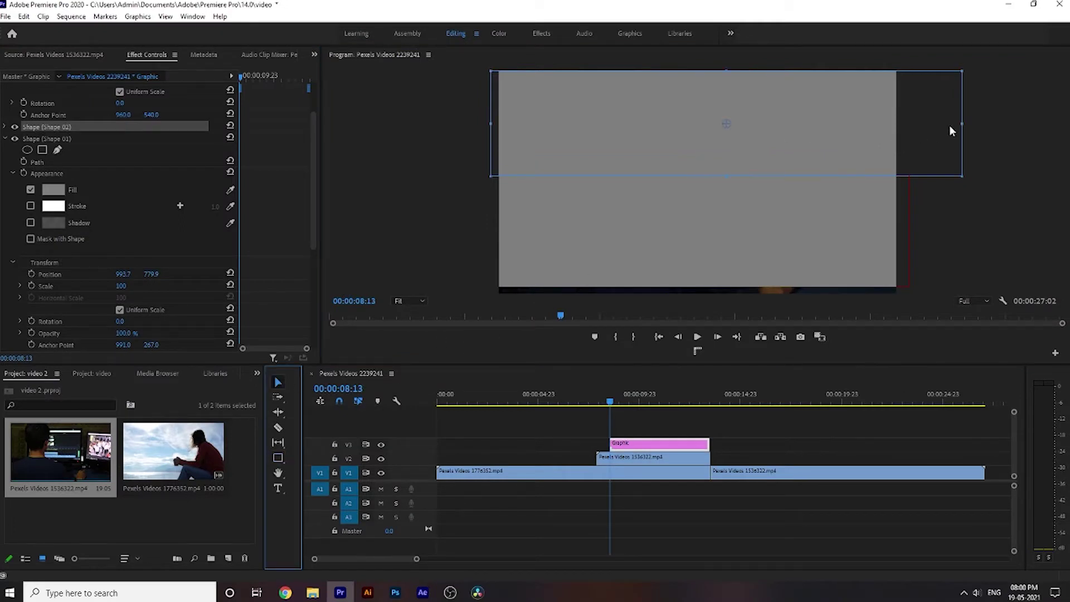
# Trim the top rectangle to the right edge and fit the bottom rectangle to the frame's right, bottom and left edges
pyautogui.moveTo(960, 125); pyautogui.dragTo(903, 125)
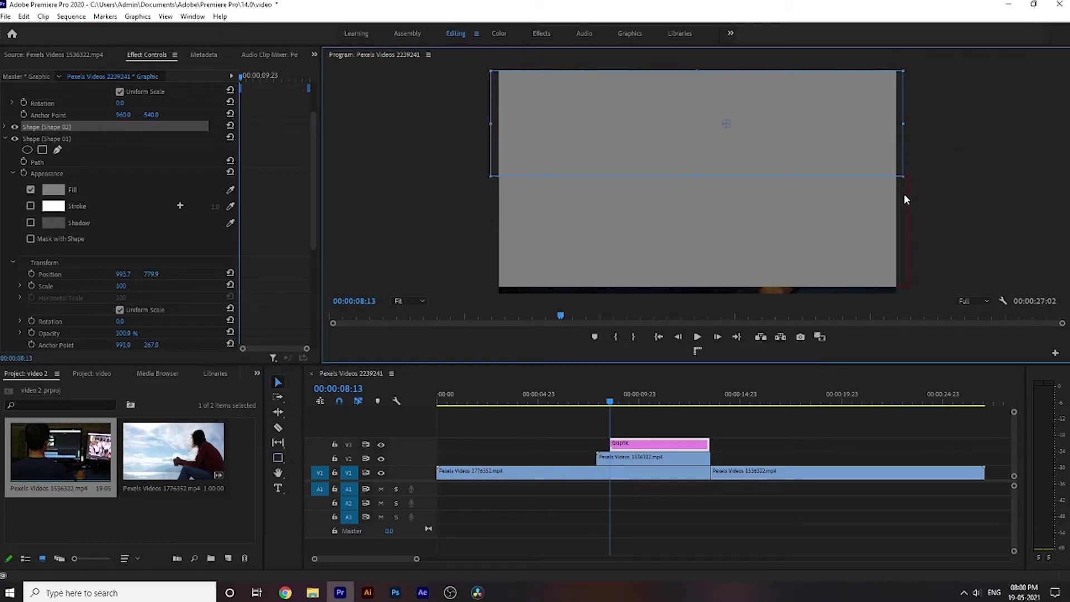
pyautogui.click(910, 222)
pyautogui.moveTo(910, 227); pyautogui.dragTo(903, 229)
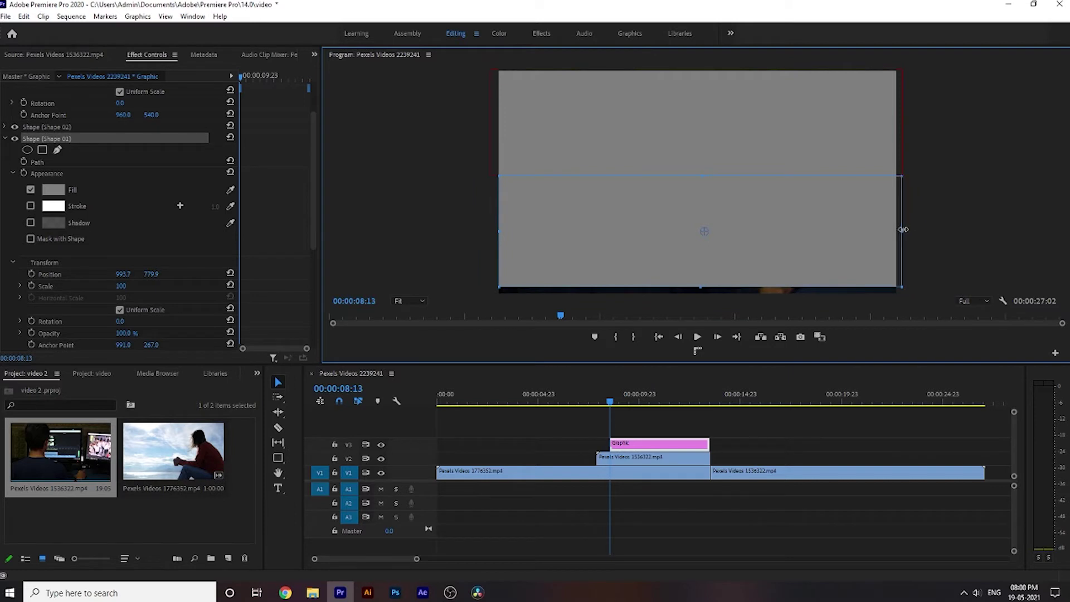
pyautogui.moveTo(703, 287); pyautogui.dragTo(708, 302)
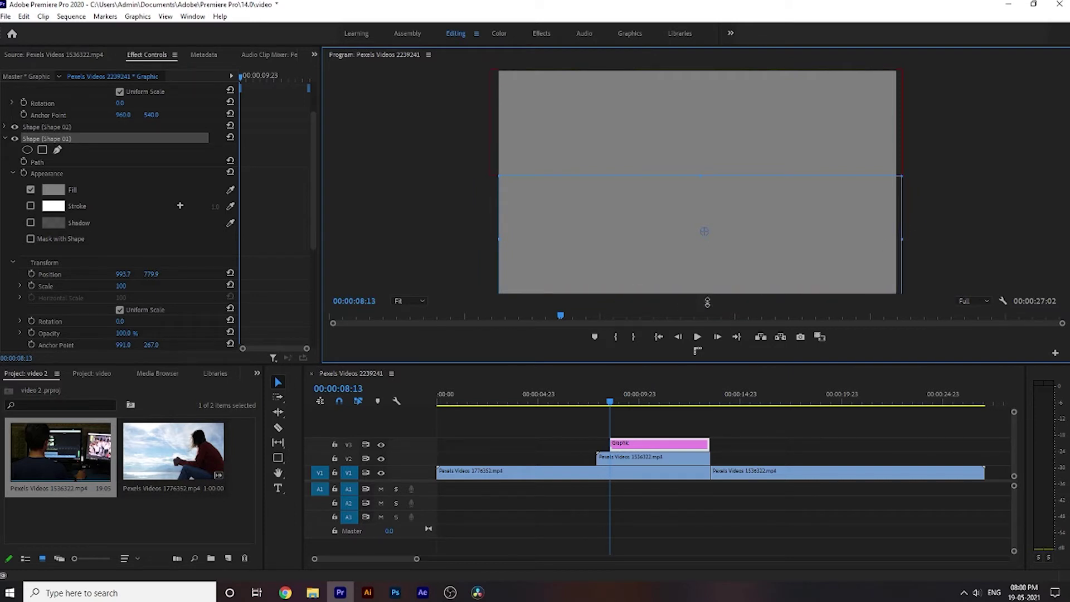
pyautogui.moveTo(497, 244); pyautogui.dragTo(493, 243)
# Extend the top rectangle to the frame's left edge and bring up its fill colour picker
pyautogui.click(488, 140)
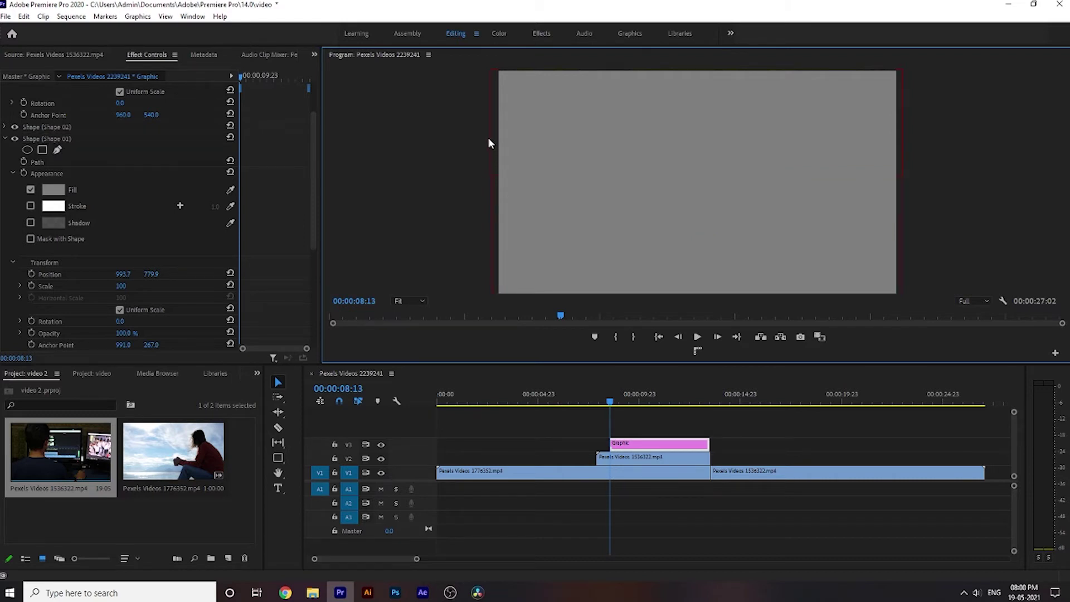
pyautogui.click(522, 133)
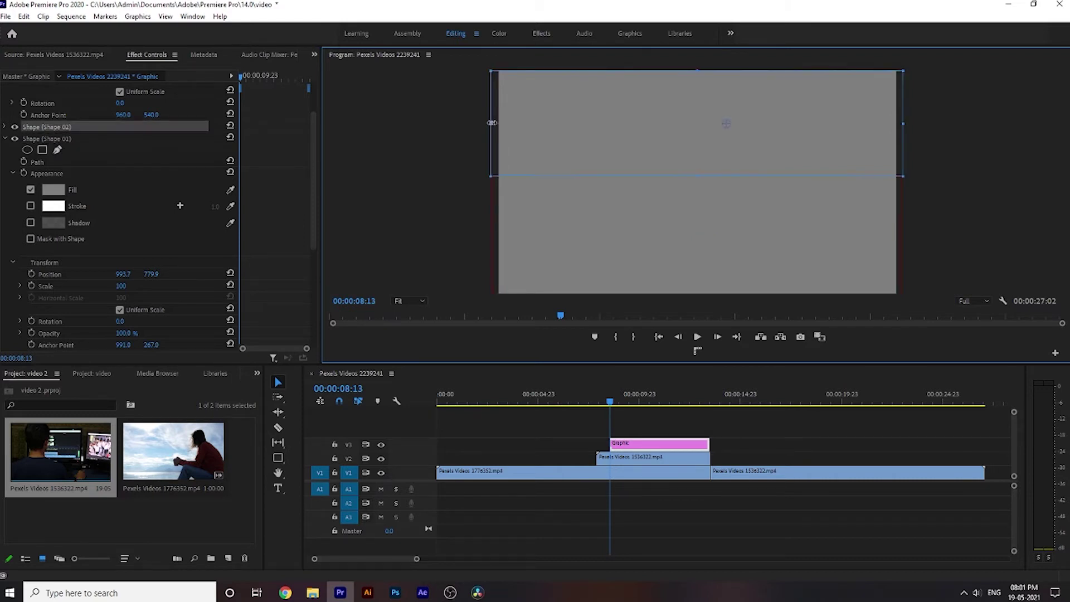
pyautogui.moveTo(495, 121); pyautogui.dragTo(492, 121)
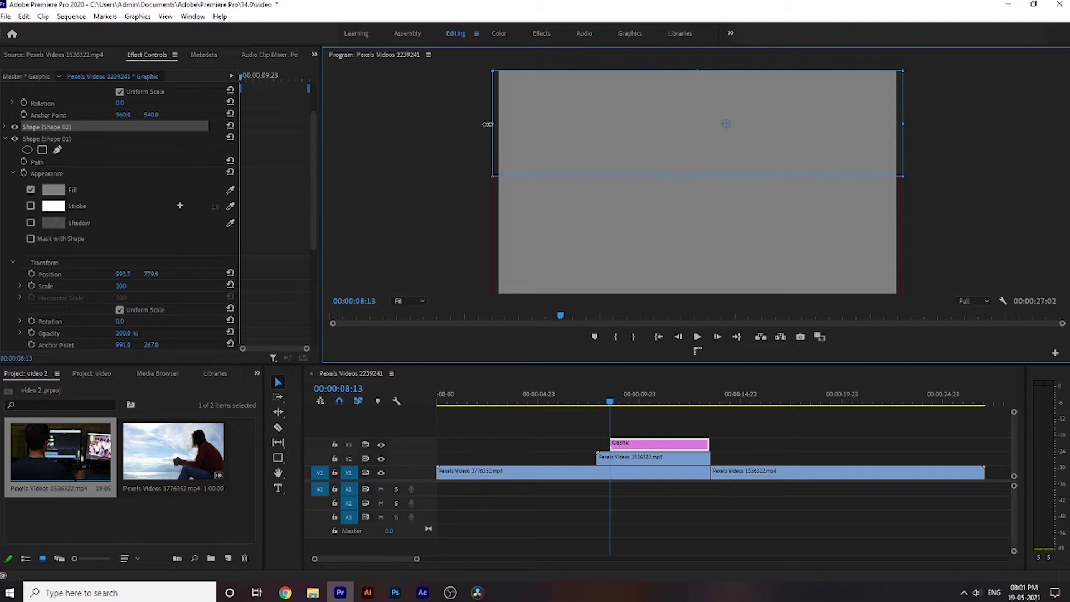
pyautogui.click(470, 148)
pyautogui.click(639, 161)
pyautogui.click(53, 190)
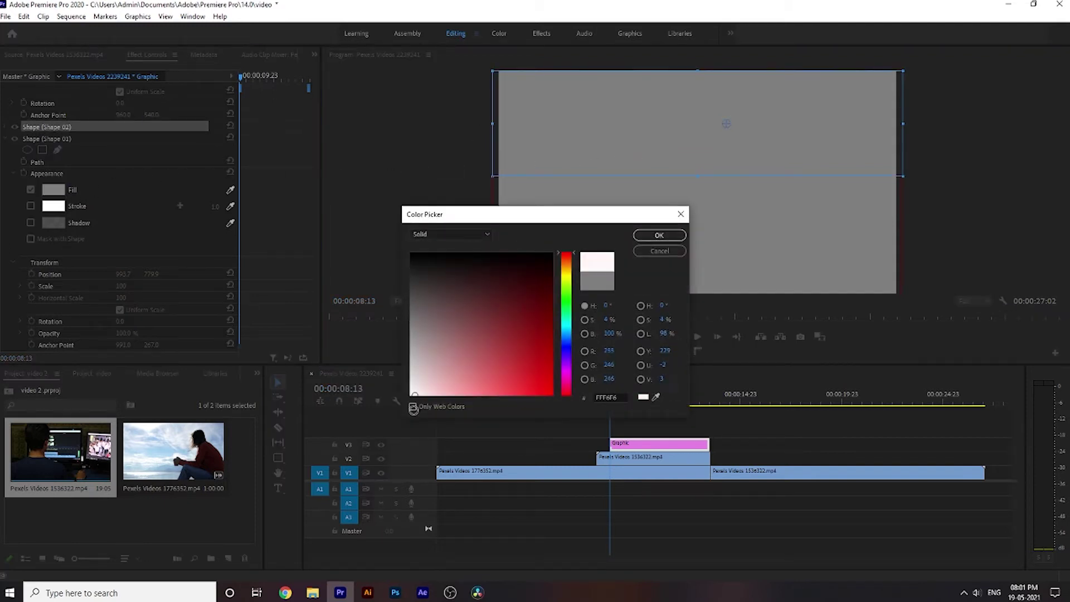
# Fill the top rectangle (Shape 02) with white FFFFFF and extend the Graphic clip to start with V2
pyautogui.click(672, 237)
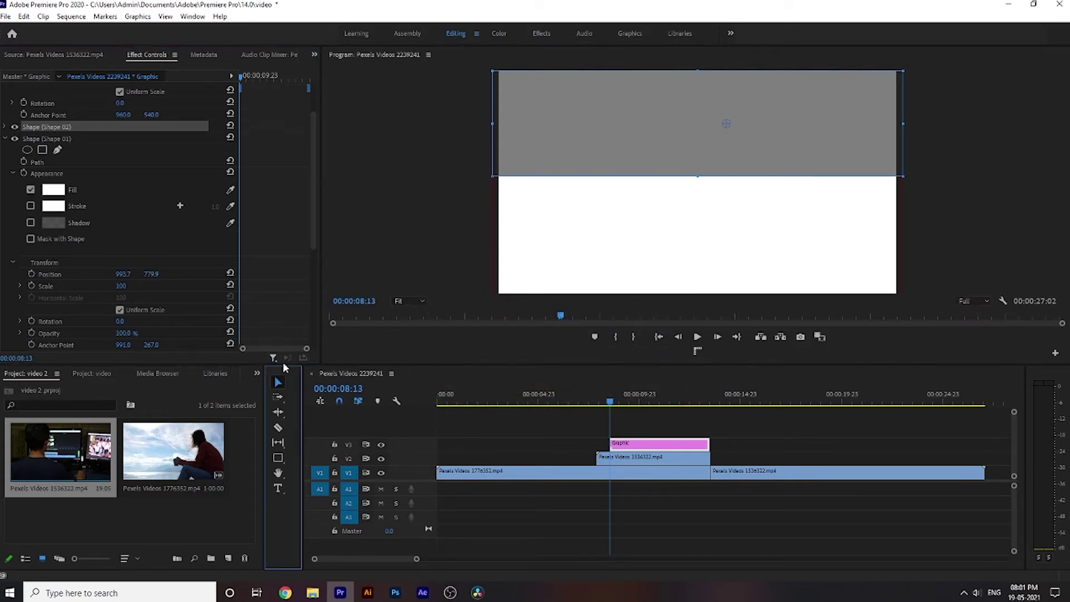
pyautogui.click(430, 219)
pyautogui.click(5, 139)
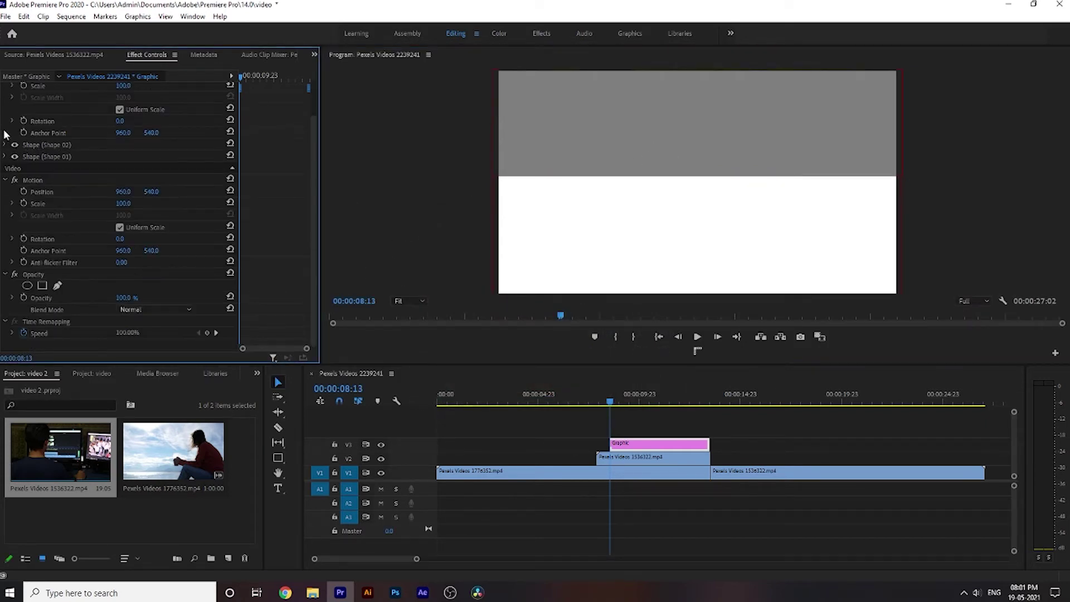
pyautogui.click(6, 145)
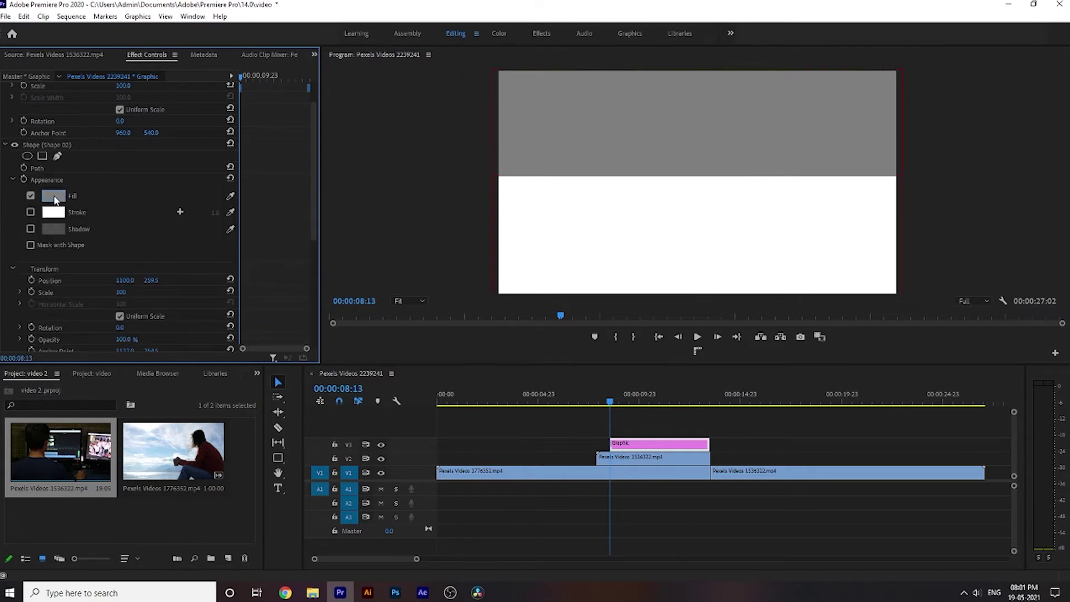
pyautogui.click(54, 196)
pyautogui.moveTo(410, 324); pyautogui.dragTo(411, 394)
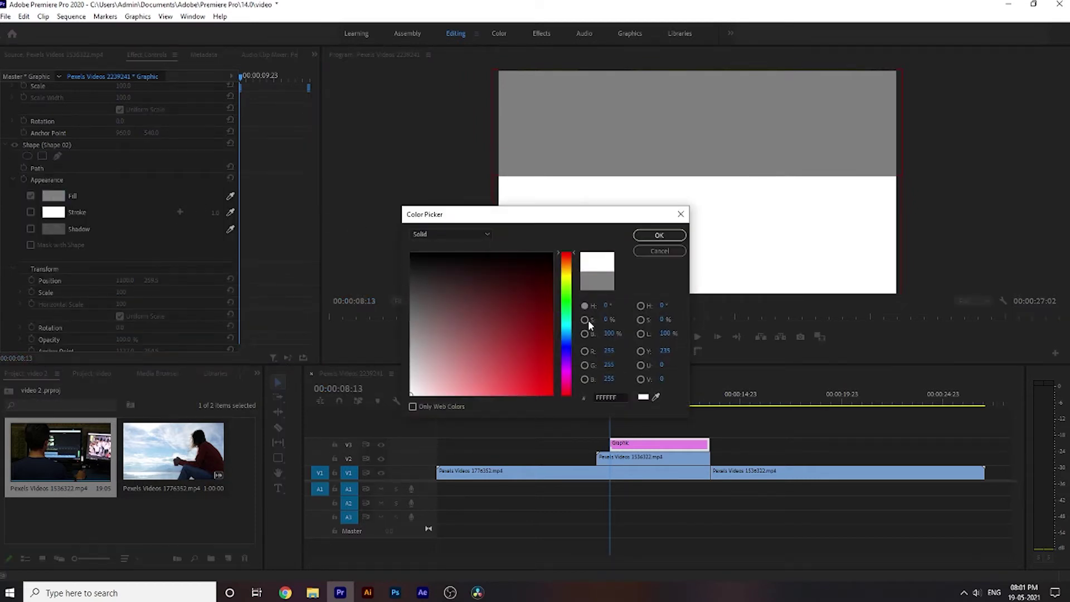
pyautogui.click(681, 234)
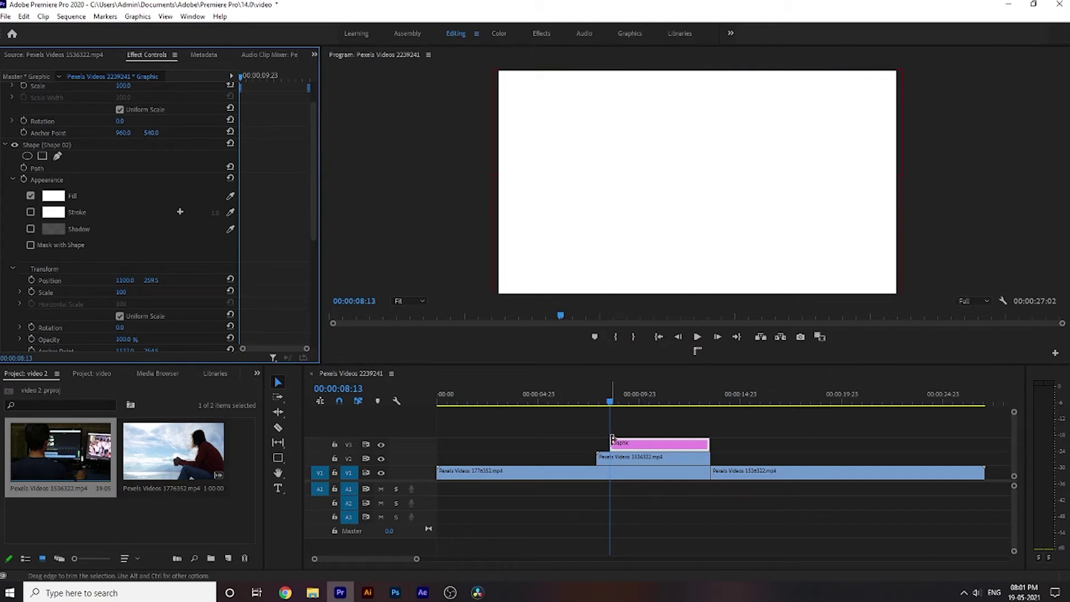
pyautogui.moveTo(611, 437); pyautogui.dragTo(597, 439)
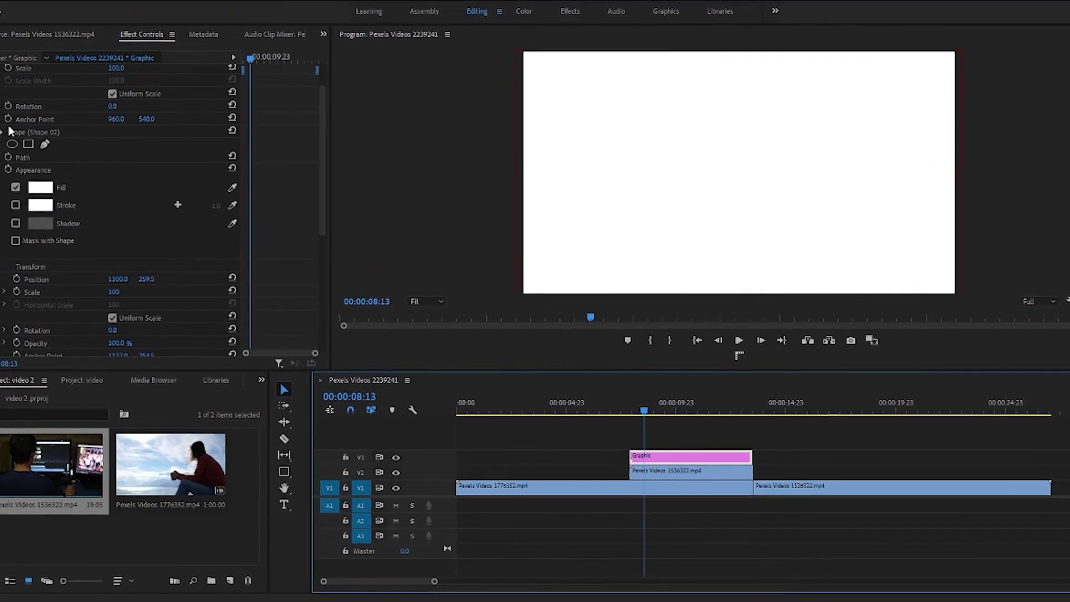
# Trim the Graphic clip's start to the V2 clip and slide Shape 02 off-screen left to X -889
pyautogui.scroll(-2, 128, 223)
pyautogui.moveTo(126, 279); pyautogui.dragTo(106, 279)
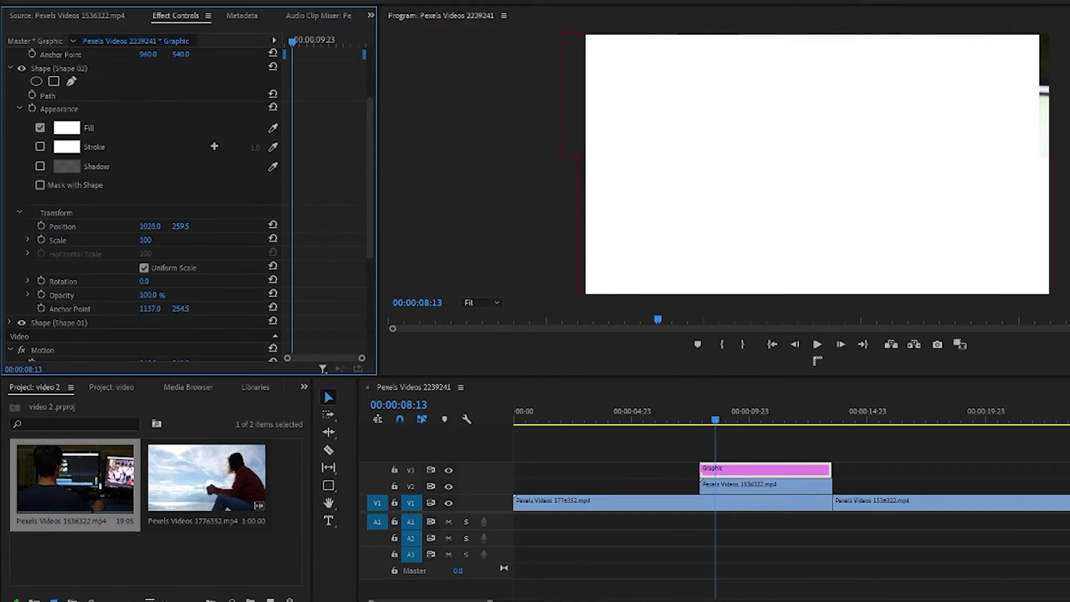
pyautogui.moveTo(150, 227); pyautogui.dragTo(111, 227)
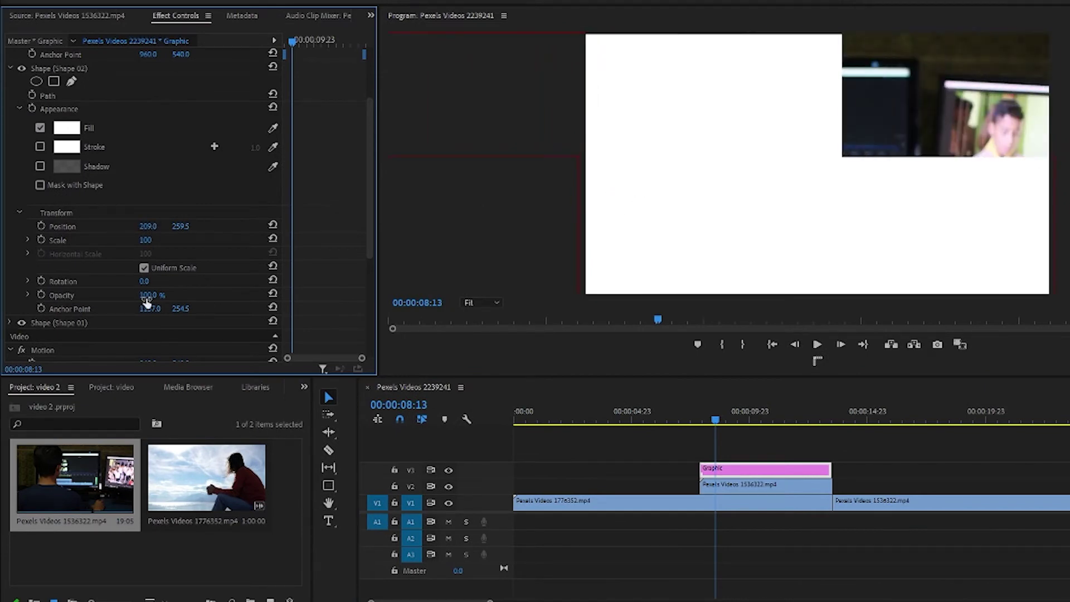
pyautogui.moveTo(147, 226); pyautogui.dragTo(84, 226)
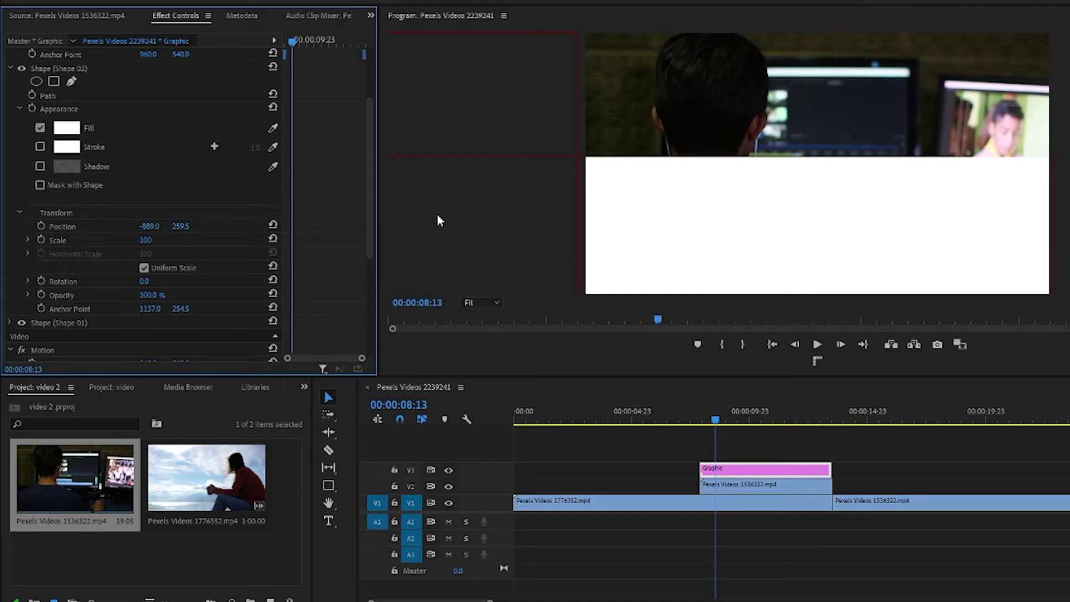
# Push the bottom rectangle (Shape 01) off-screen right to Position X about 2971.7
pyautogui.click(795, 203)
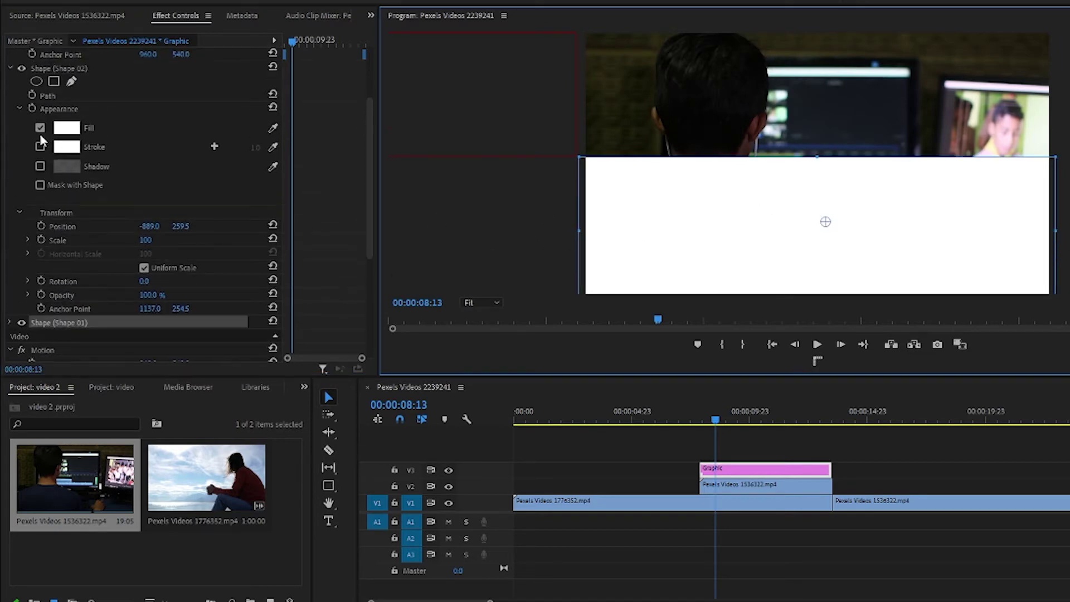
pyautogui.click(10, 68)
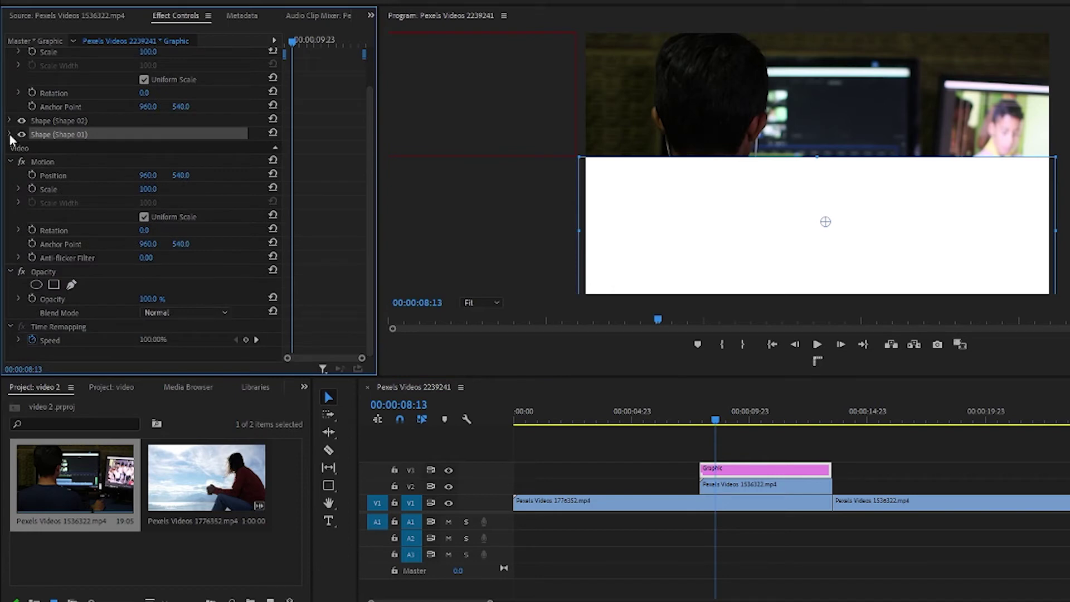
pyautogui.click(10, 134)
pyautogui.scroll(-2, 64, 212)
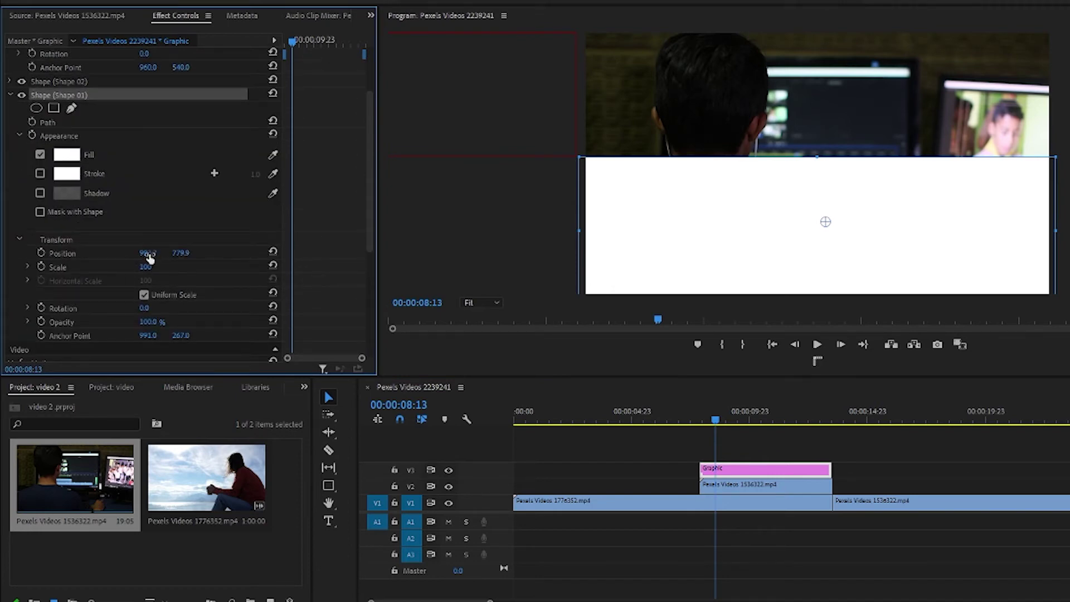
pyautogui.moveTo(146, 253); pyautogui.dragTo(290, 253)
pyautogui.moveTo(154, 253); pyautogui.dragTo(167, 252)
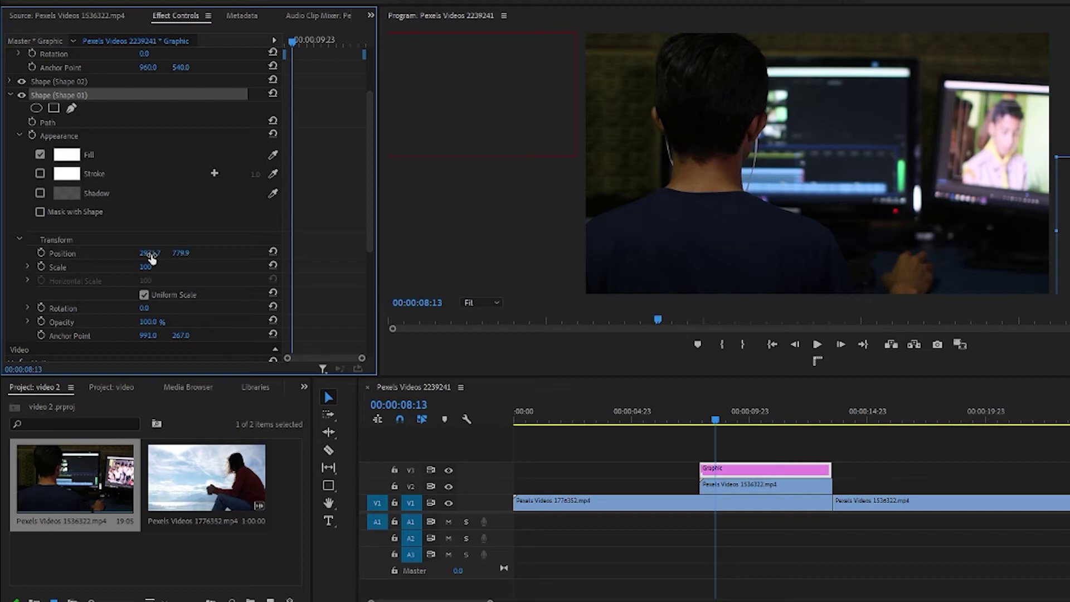
# Keyframe Shape 01 Position from off-screen right to X 996.7 at 00:00:10:14
pyautogui.click(41, 252)
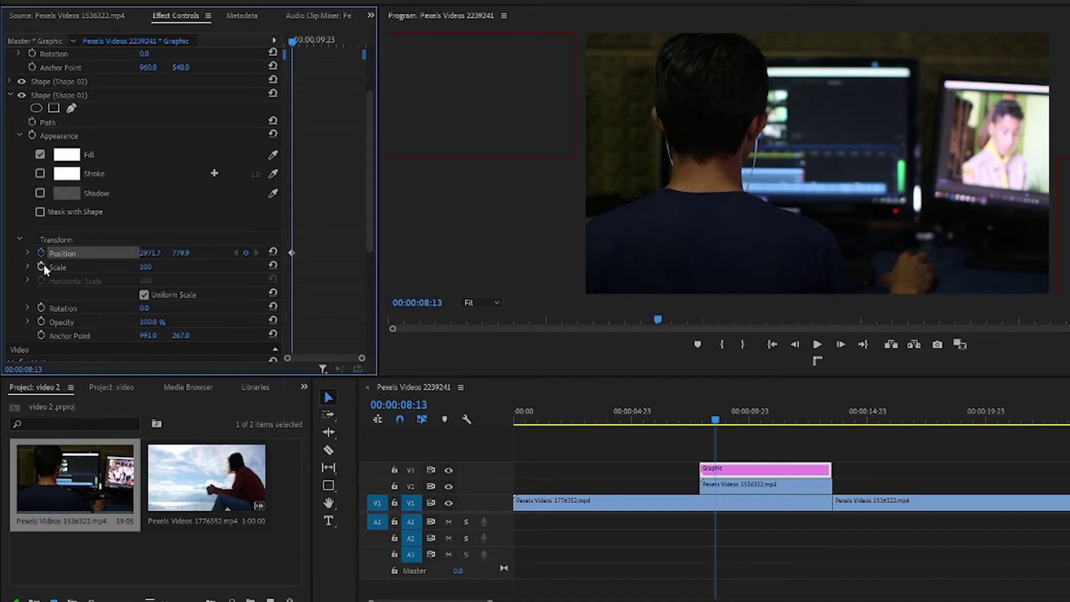
pyautogui.moveTo(320, 40)
pyautogui.mouseDown()
pyautogui.moveTo(336, 41)
pyautogui.moveTo(327, 43)
pyautogui.mouseUp()
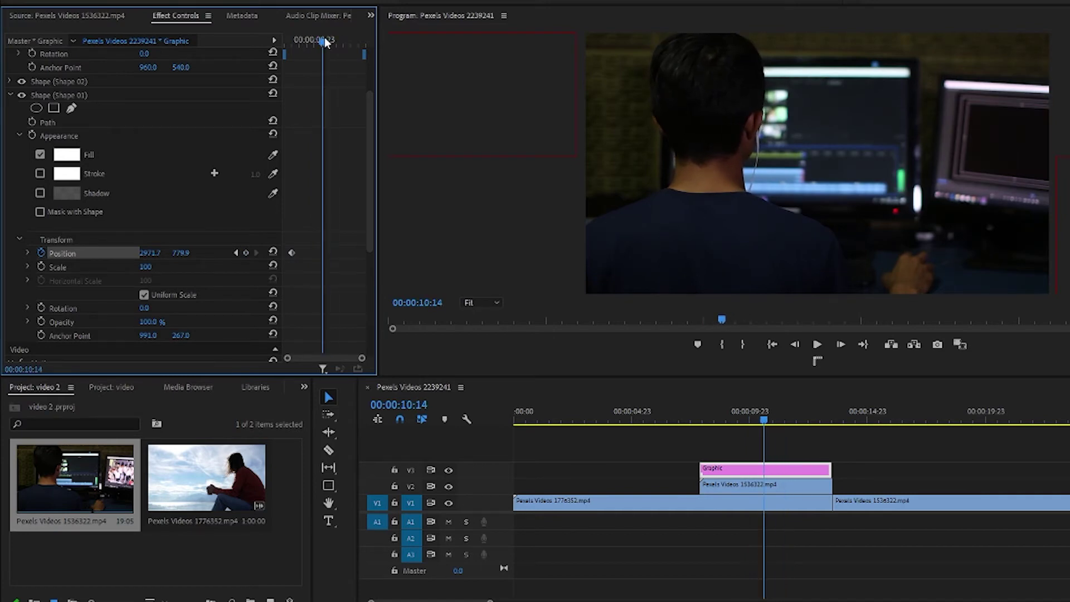
pyautogui.moveTo(152, 255); pyautogui.dragTo(172, 258)
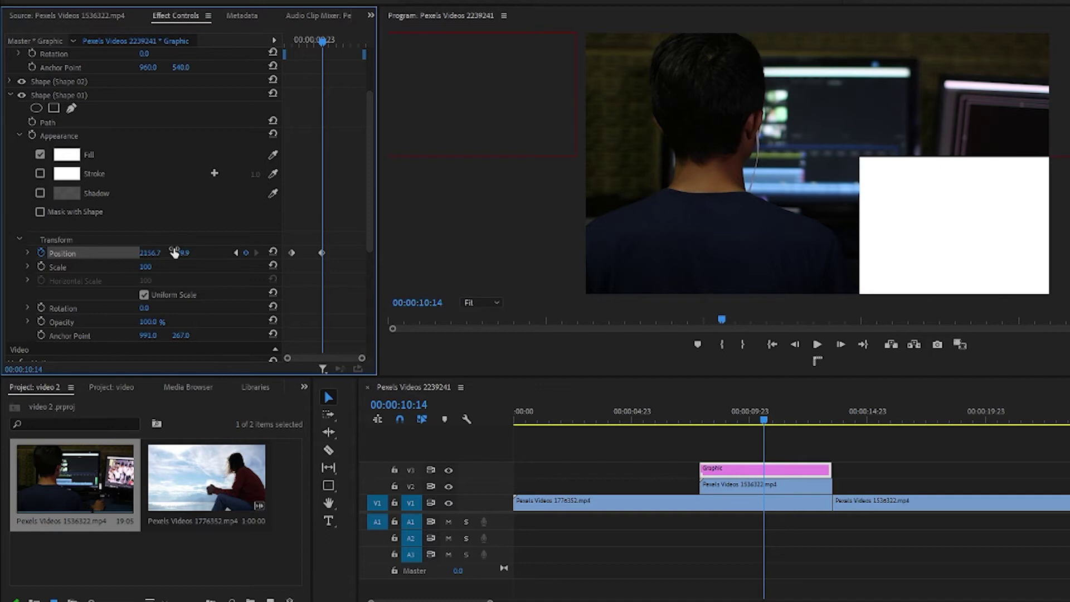
pyautogui.moveTo(149, 255)
pyautogui.mouseDown()
pyautogui.moveTo(100, 255)
pyautogui.moveTo(167, 253)
pyautogui.mouseUp()
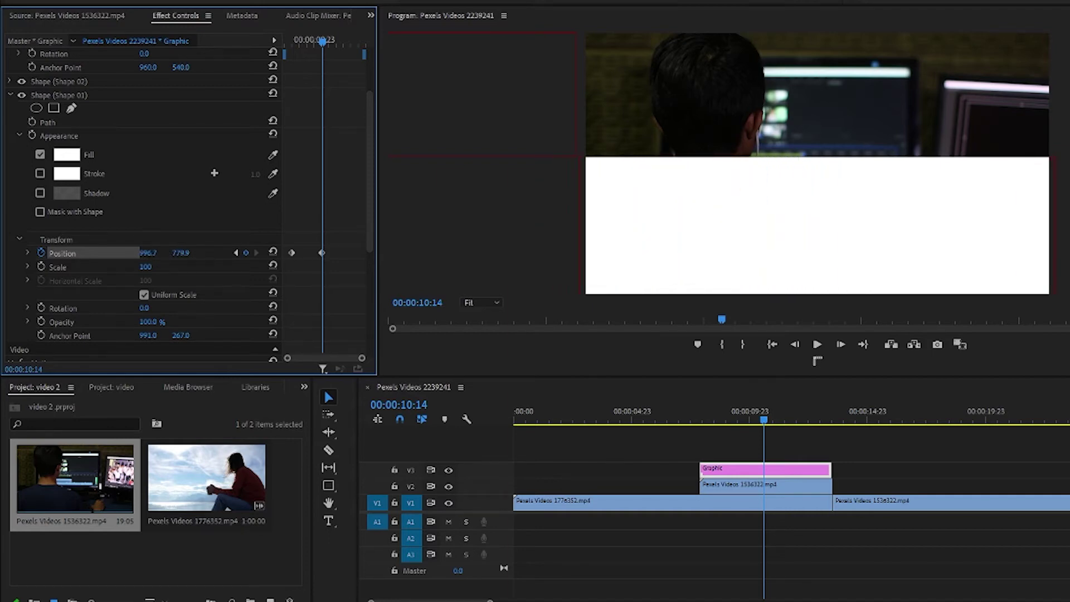
pyautogui.click(654, 445)
pyautogui.moveTo(770, 418); pyautogui.dragTo(711, 427)
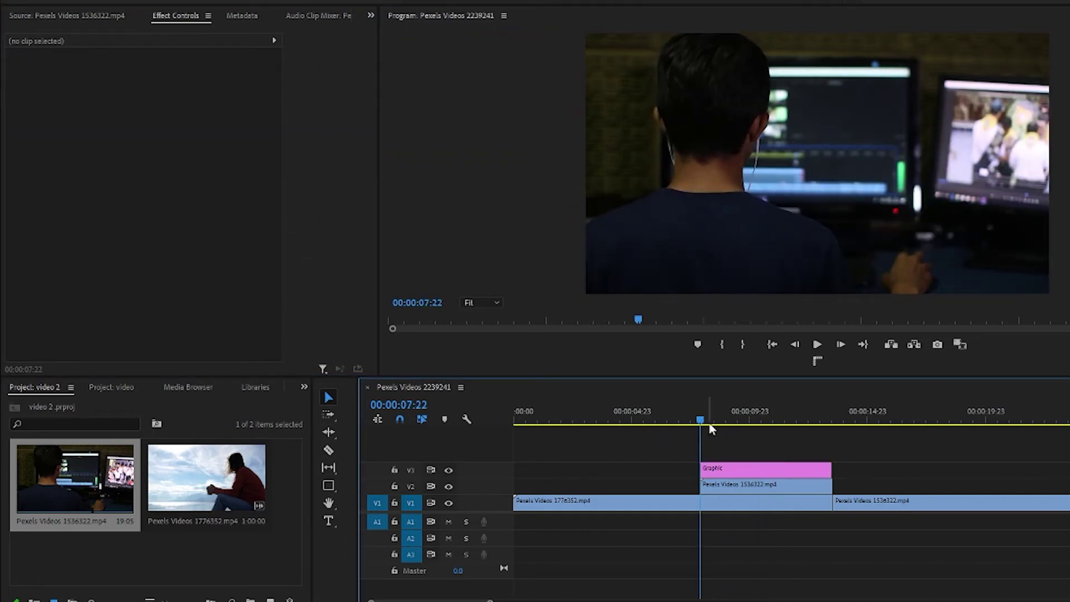
# Keyframe Shape 02 Position from off-screen left at 00:00:09:01 to X 1128.0 at 00:00:09:17
pyautogui.click(788, 470)
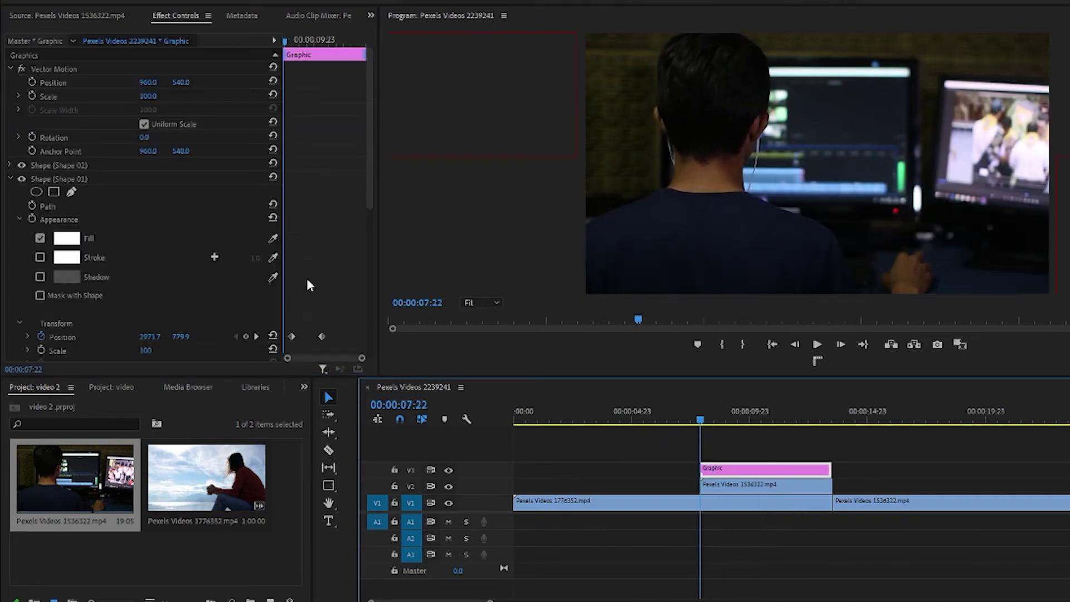
pyautogui.click(11, 179)
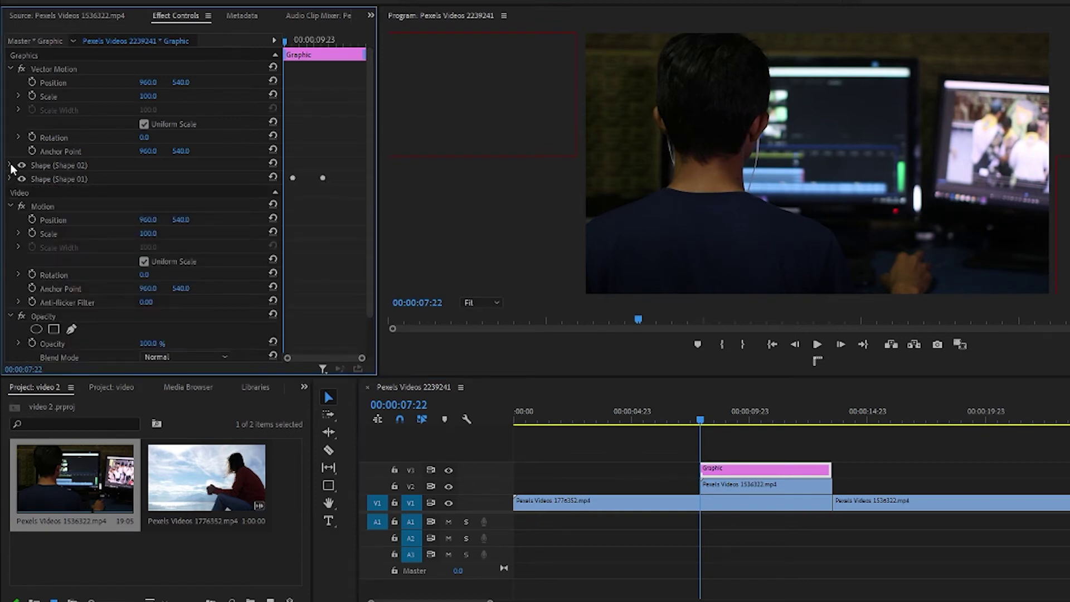
pyautogui.click(10, 166)
pyautogui.click(62, 324)
pyautogui.press('space')
pyautogui.press('space')
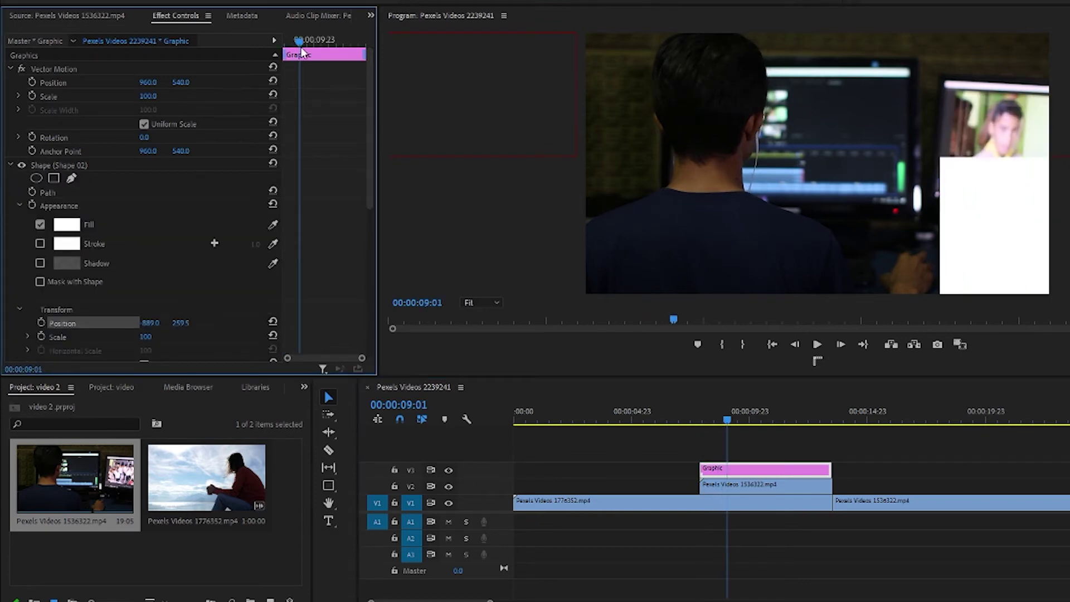
pyautogui.click(41, 324)
pyautogui.moveTo(319, 47); pyautogui.dragTo(311, 42)
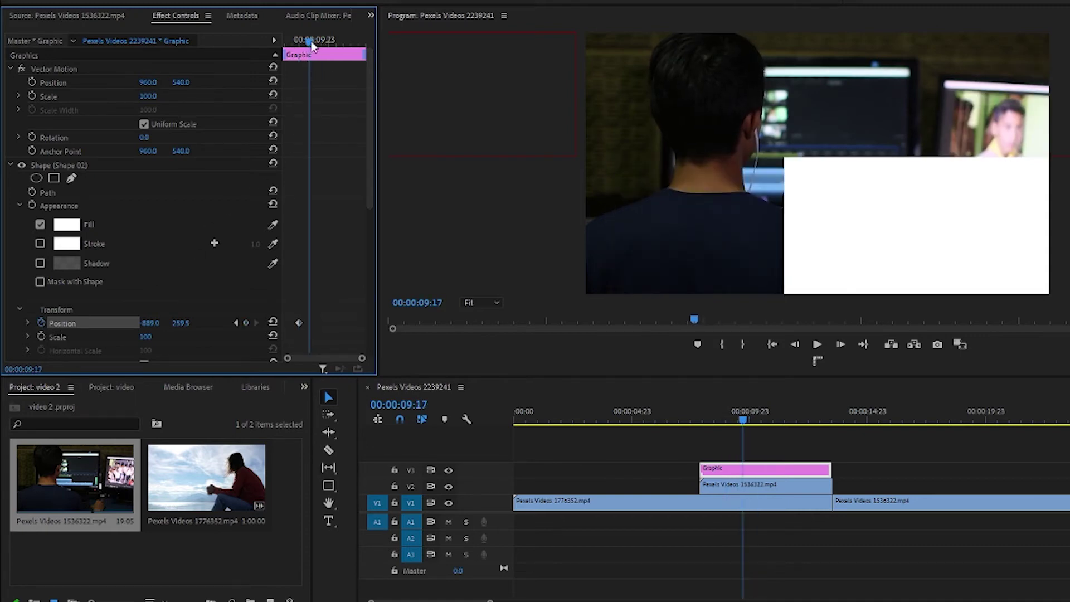
pyautogui.moveTo(151, 324); pyautogui.dragTo(189, 323)
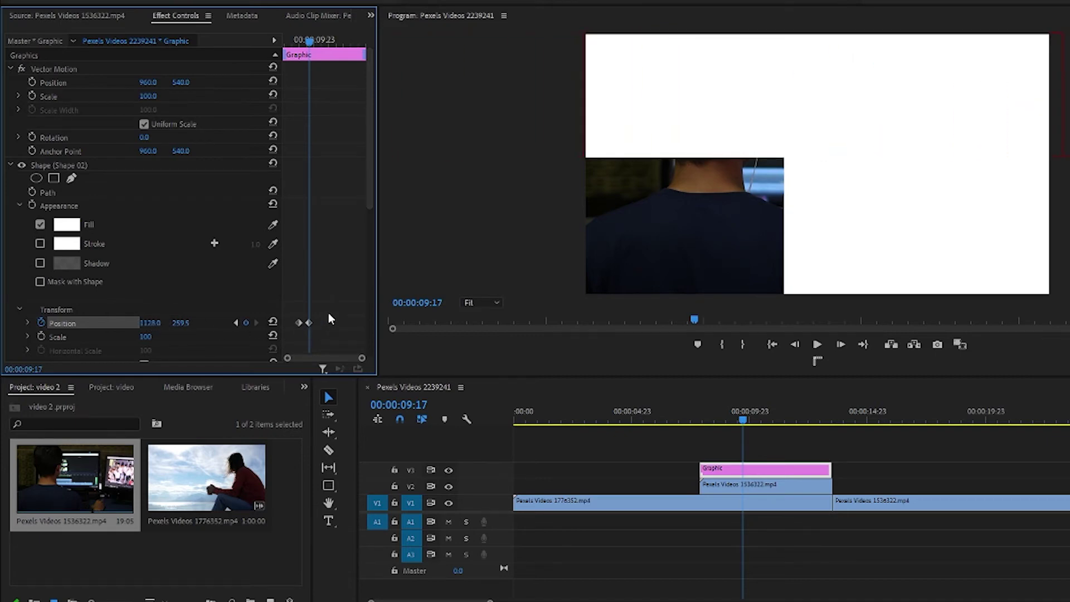
pyautogui.click(765, 442)
# Apply Ease Out temporal interpolation to both Shape 02 Position keyframes
pyautogui.click(748, 474)
pyautogui.scroll(-2, 340, 276)
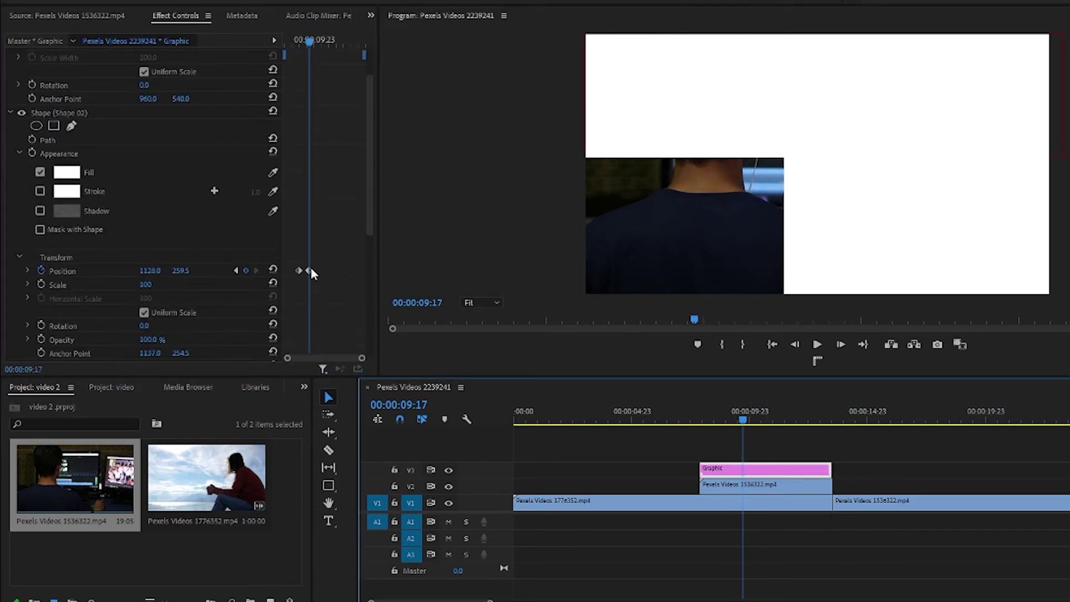
pyautogui.rightClick(299, 271)
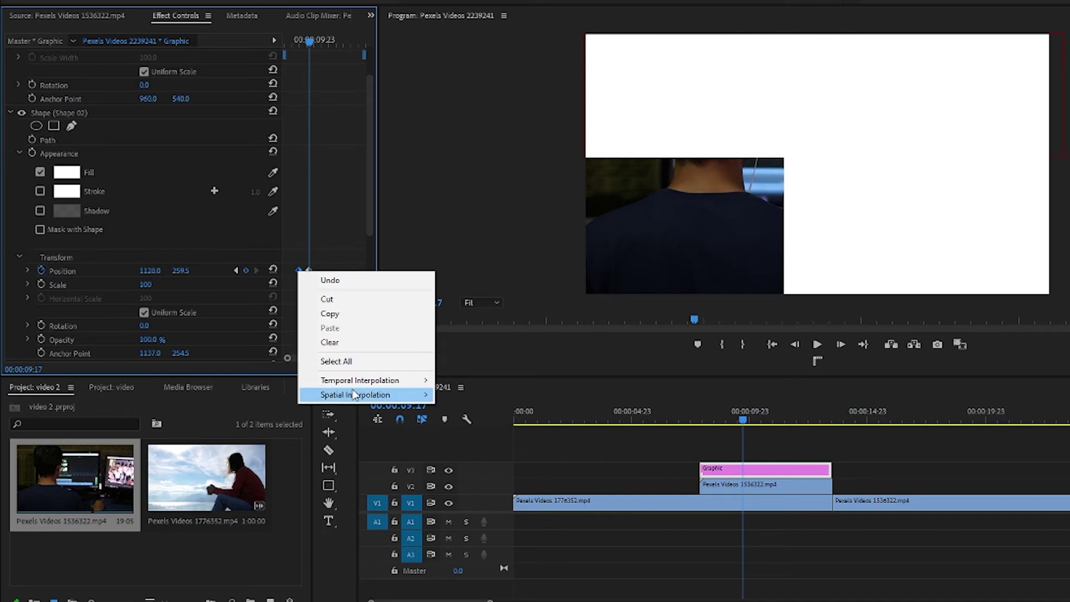
pyautogui.moveTo(352, 385)
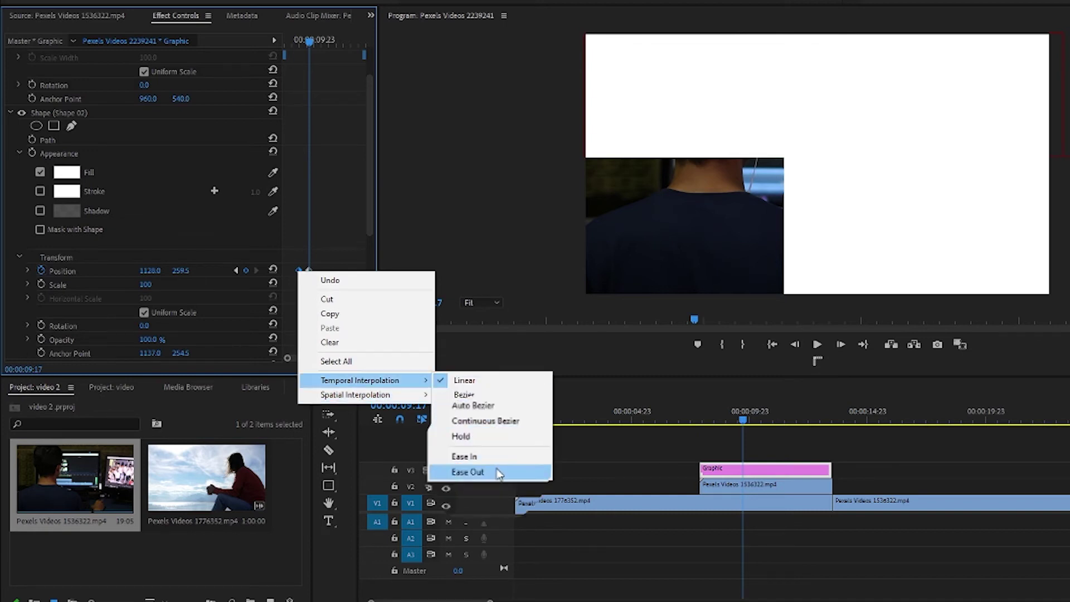
pyautogui.click(469, 472)
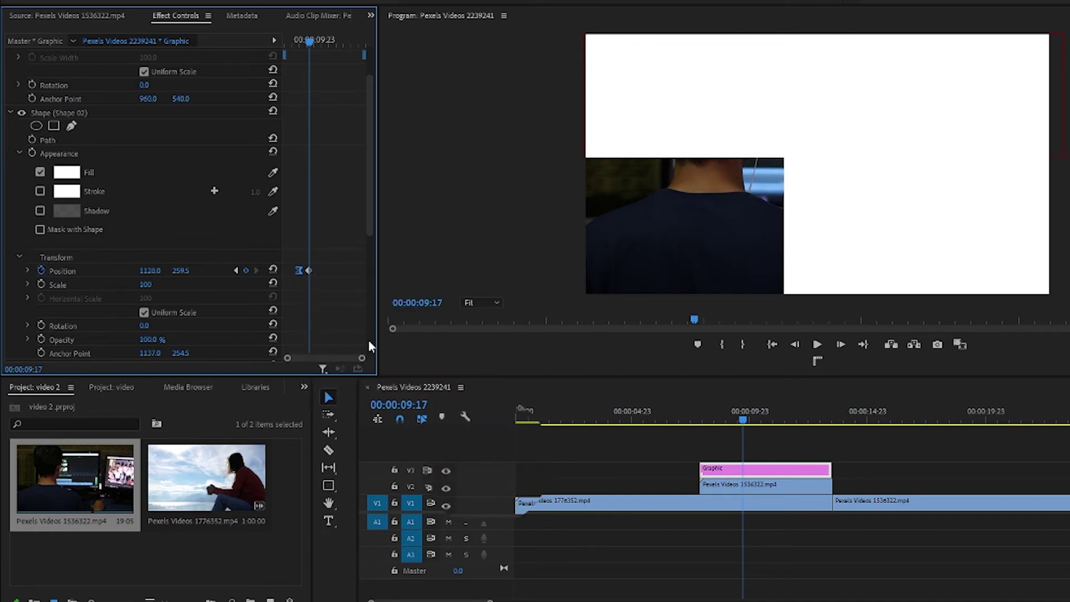
pyautogui.rightClick(307, 271)
pyautogui.moveTo(446, 388)
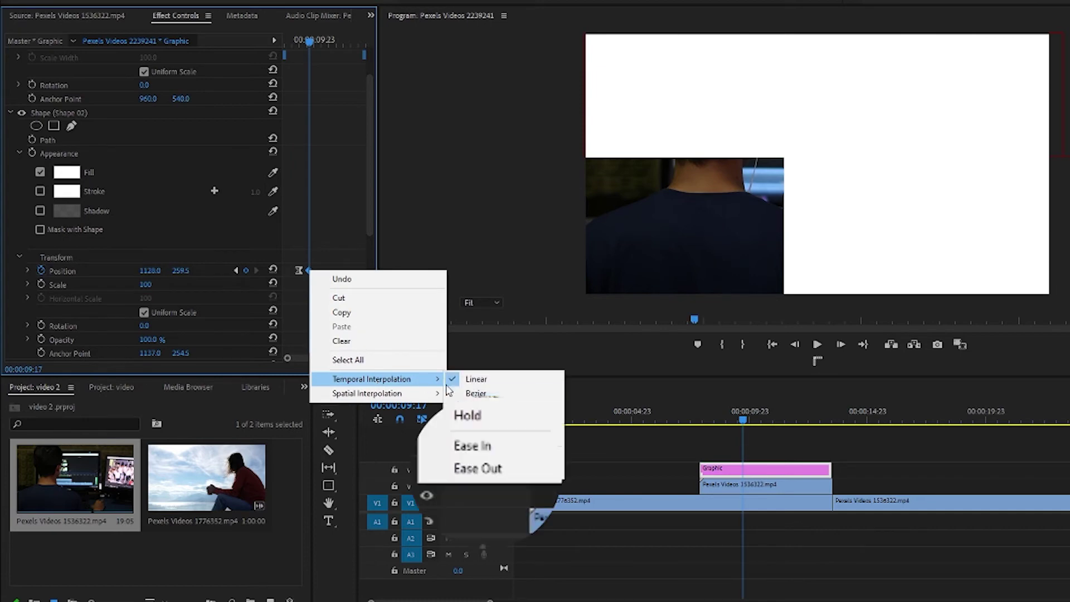
pyautogui.click(513, 471)
# Spread the two Shape 02 Position keyframes further apart, pushing the end keyframe later
pyautogui.moveTo(311, 273); pyautogui.dragTo(384, 277)
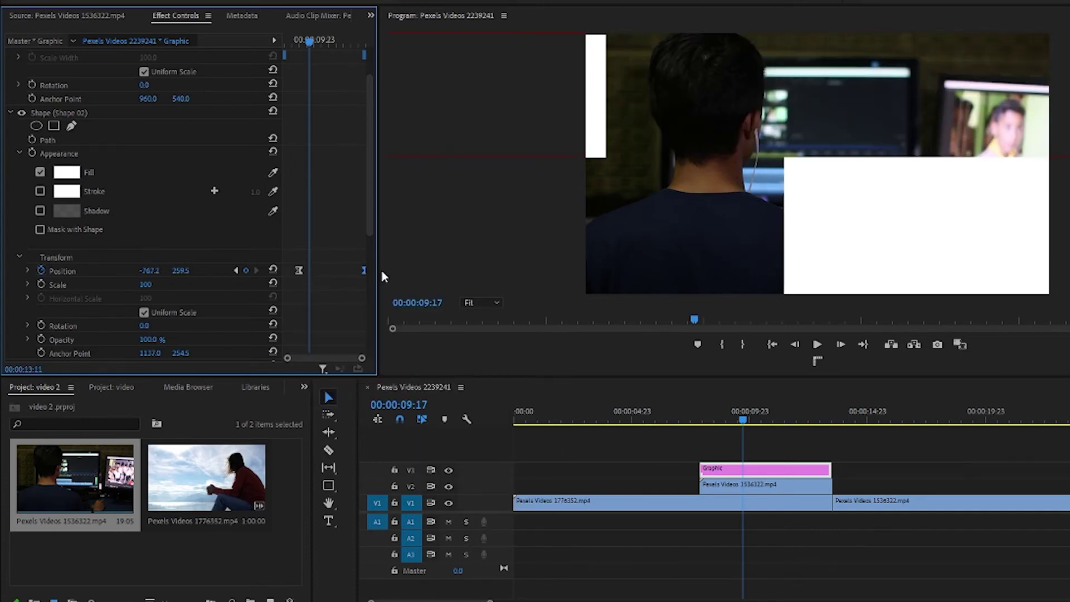
pyautogui.moveTo(299, 271); pyautogui.dragTo(286, 275)
pyautogui.scroll(-1, 304, 269)
pyautogui.scroll(-1, 305, 269)
pyautogui.scroll(-1, 304, 270)
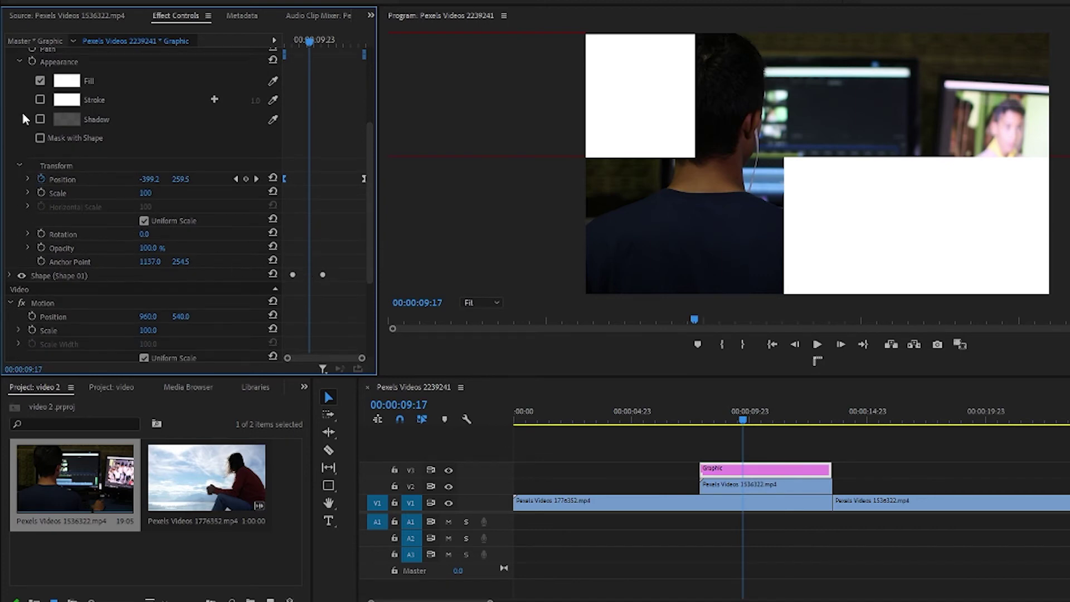
pyautogui.scroll(1, 23, 112)
pyautogui.scroll(1, 19, 89)
pyautogui.click(11, 87)
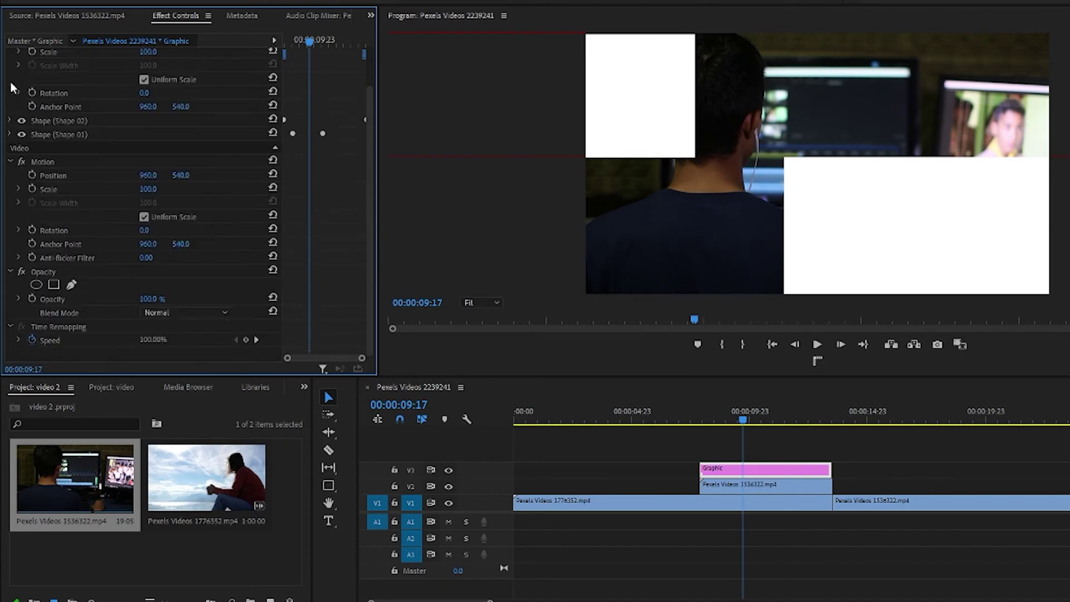
# Give Shape 01's Position keyframes Ease Out on the first and Ease In on the second
pyautogui.click(10, 134)
pyautogui.scroll(-1, 176, 271)
pyautogui.scroll(-1, 292, 231)
pyautogui.rightClick(289, 226)
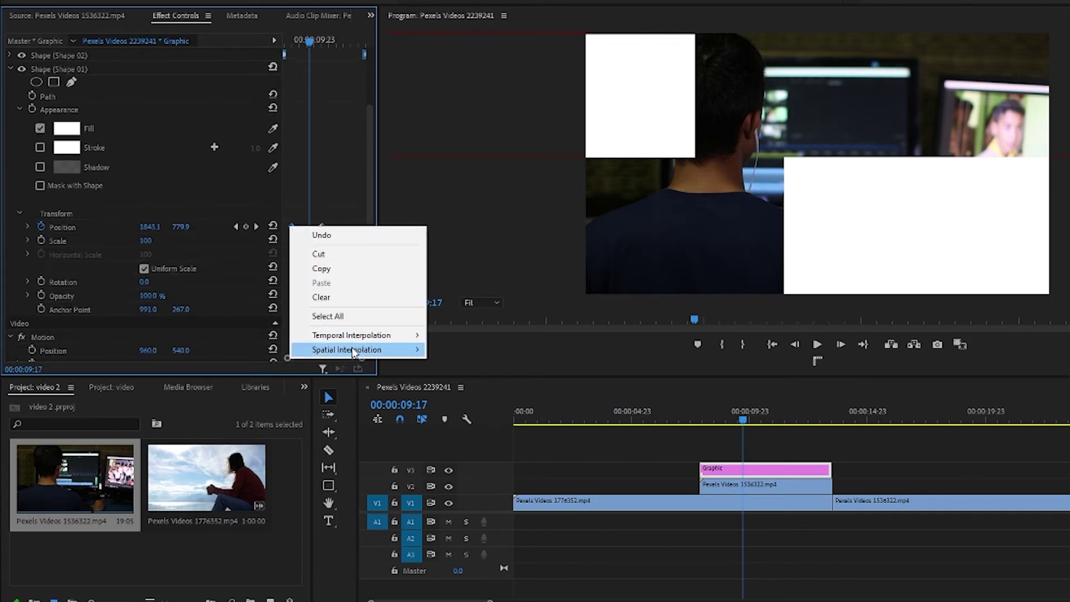
pyautogui.moveTo(354, 336)
pyautogui.click(465, 426)
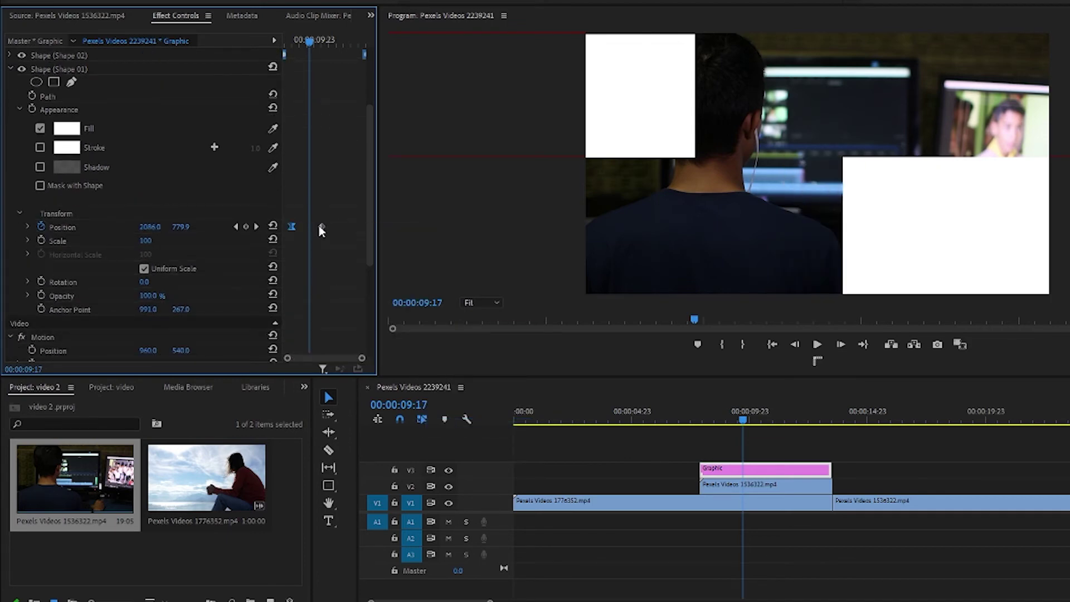
pyautogui.rightClick(321, 226)
pyautogui.moveTo(390, 334)
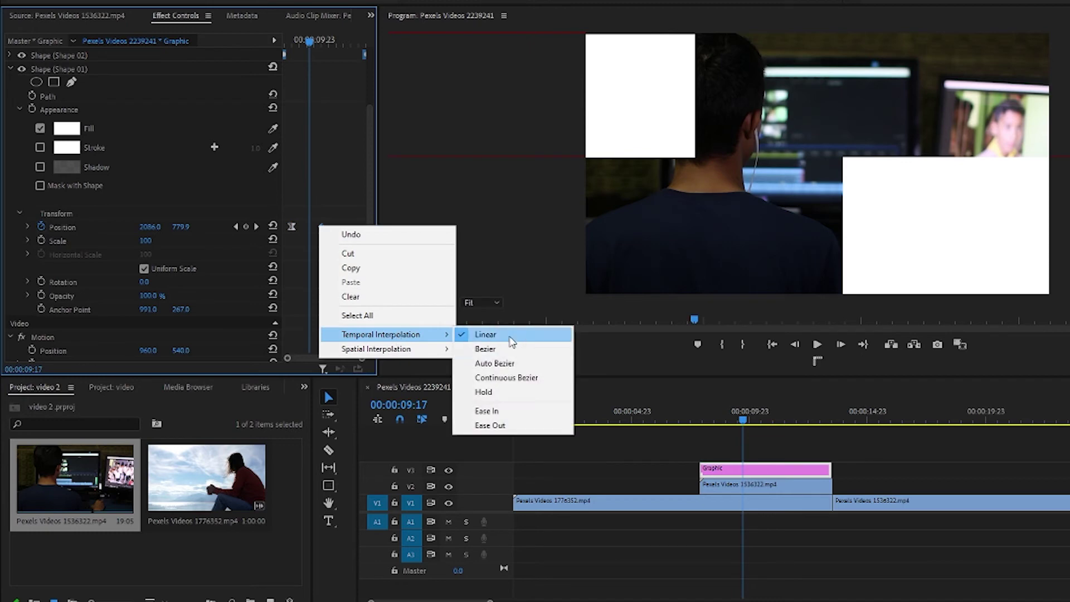
pyautogui.click(495, 412)
# Drag Shape 01's keyframes out to the Graphic clip's start and end
pyautogui.moveTo(322, 226); pyautogui.dragTo(364, 227)
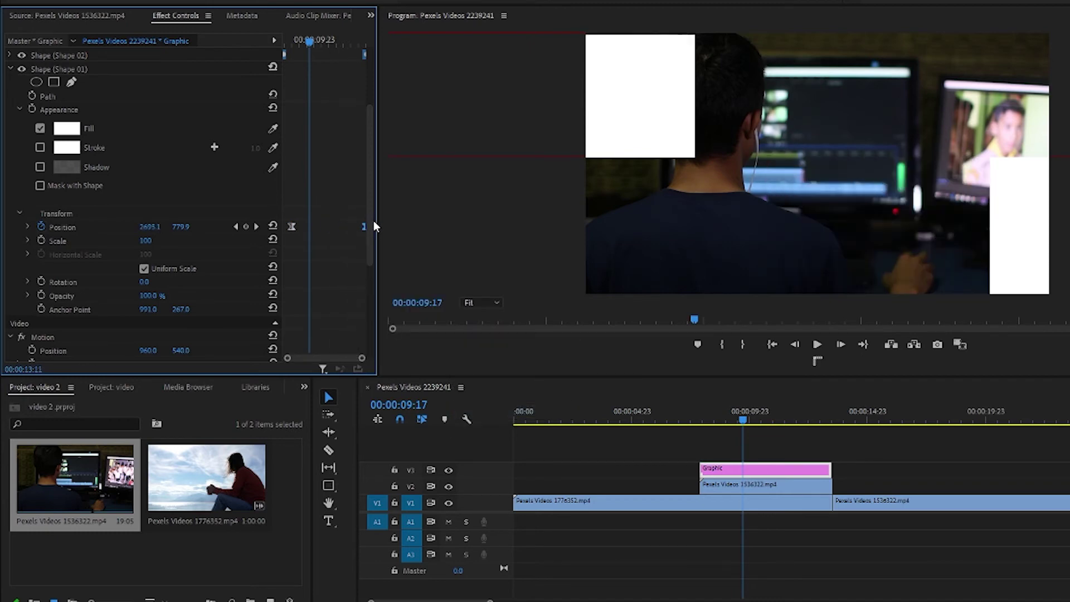
pyautogui.moveTo(293, 226); pyautogui.dragTo(262, 231)
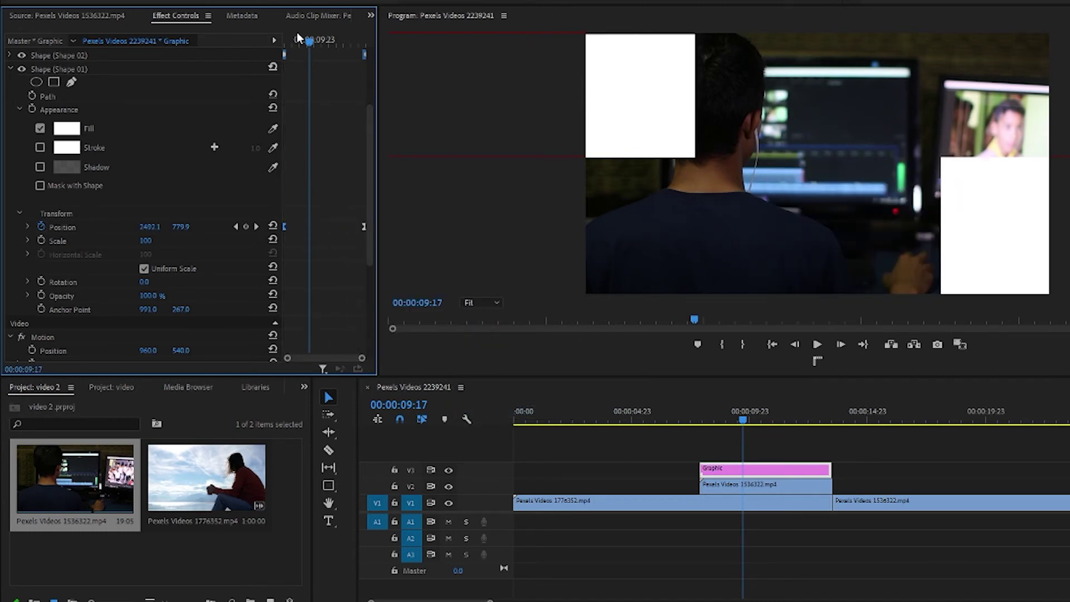
pyautogui.moveTo(296, 39); pyautogui.dragTo(254, 48)
pyautogui.press('space')
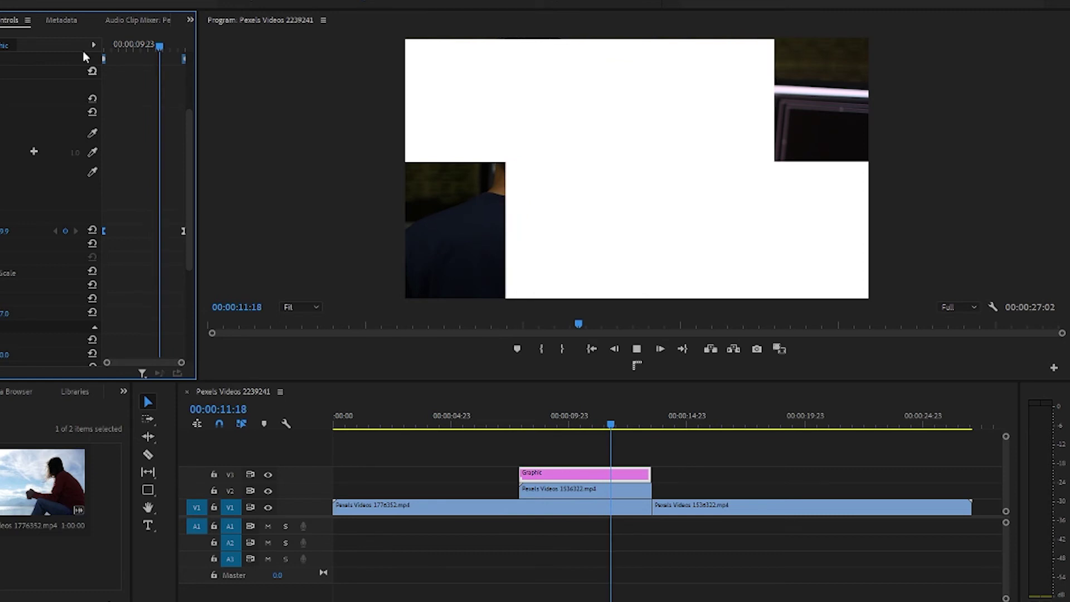
pyautogui.press('space')
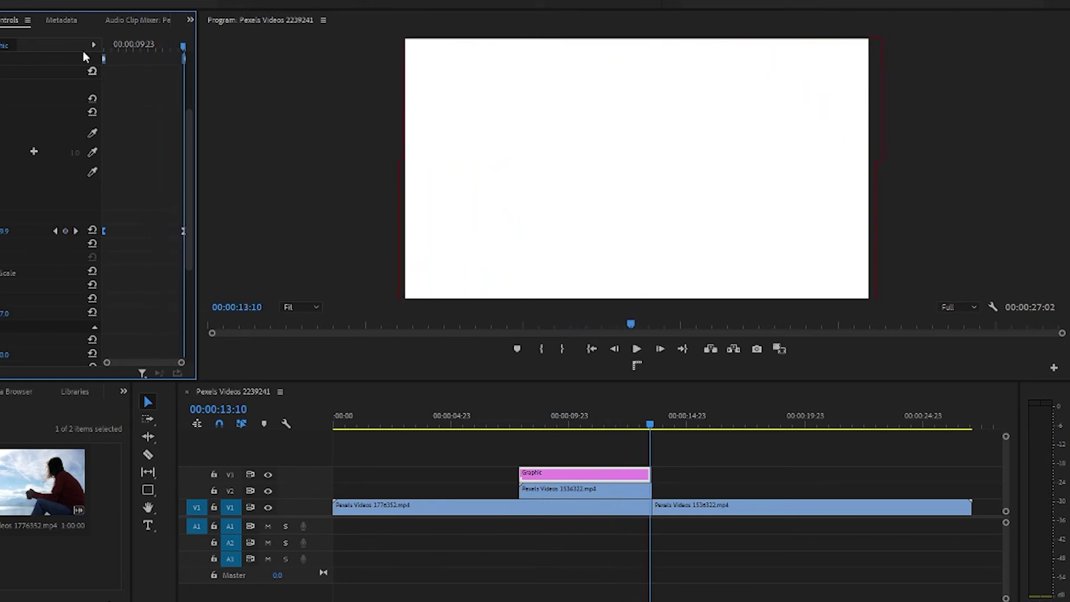
pyautogui.moveTo(650, 425); pyautogui.dragTo(628, 425)
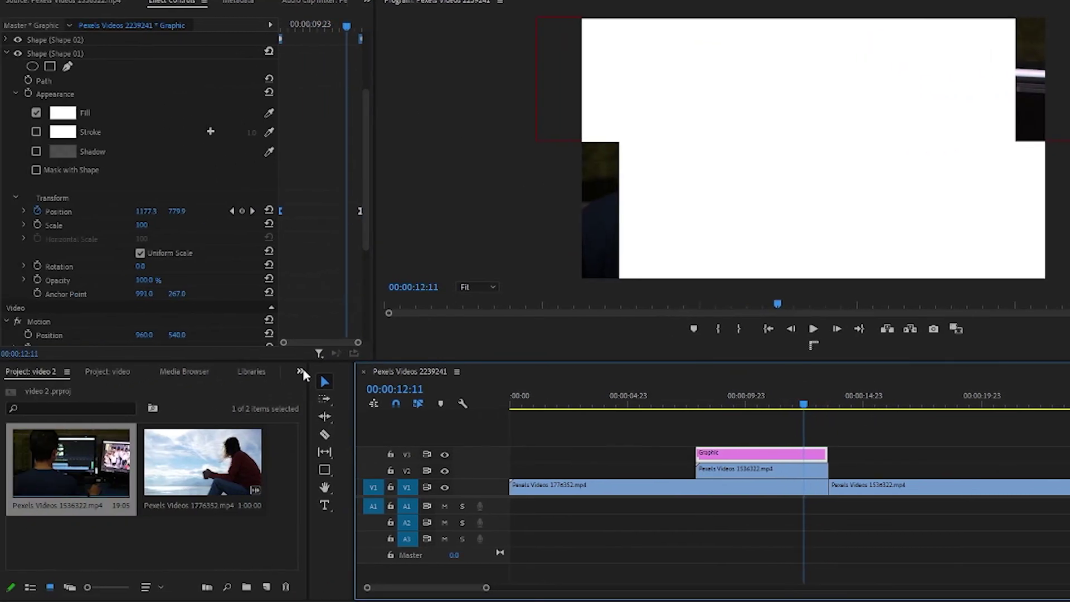
pyautogui.click(302, 372)
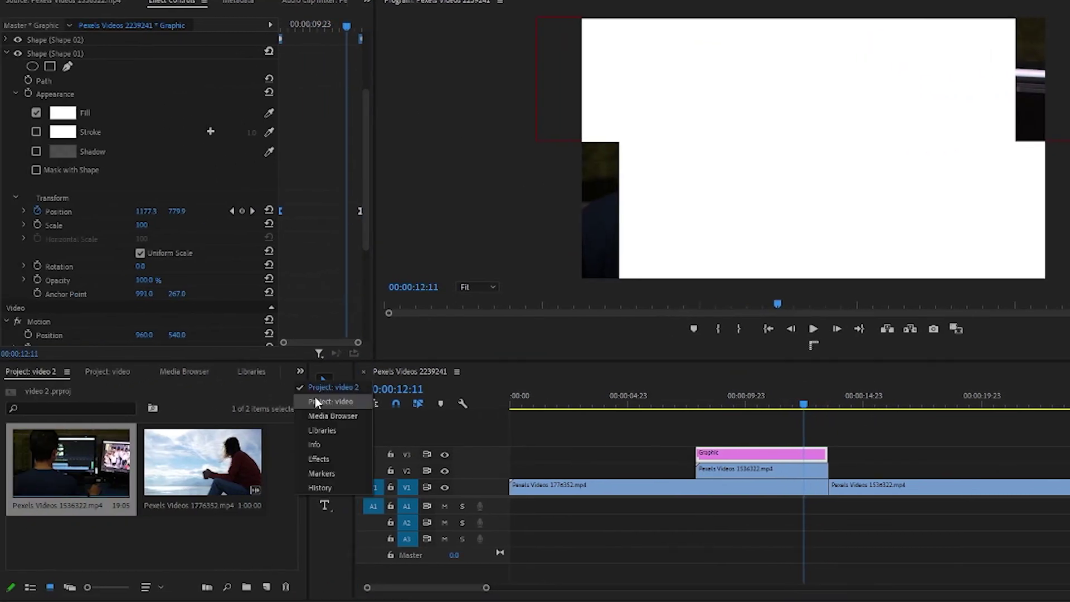
# Apply Track Matte Key to the V2 clip with Matte set to Video 3, then preview playback
pyautogui.click(326, 457)
pyautogui.click(49, 384)
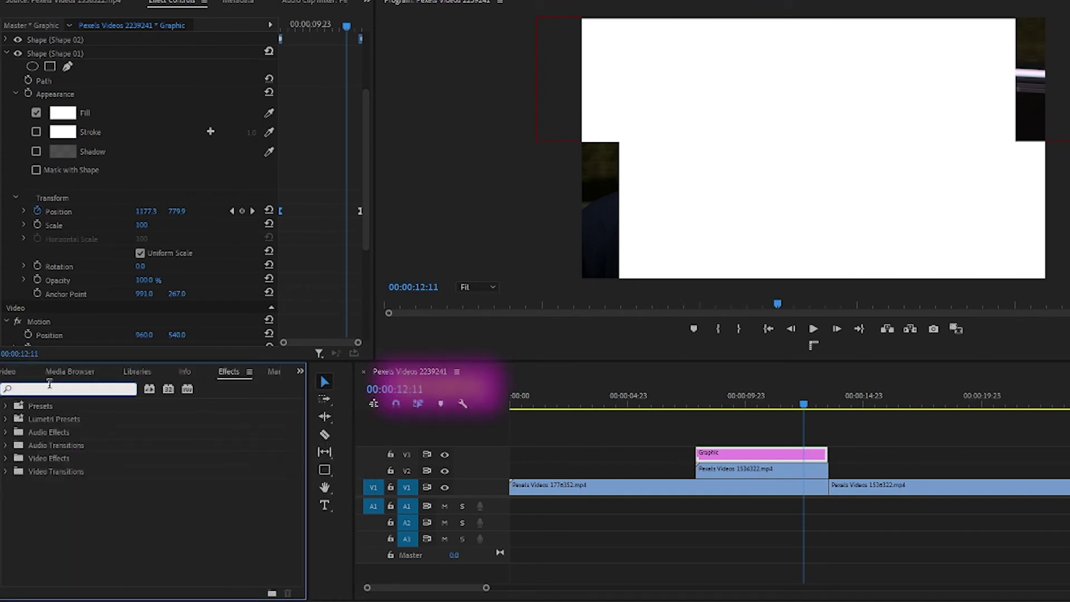
pyautogui.write('track')
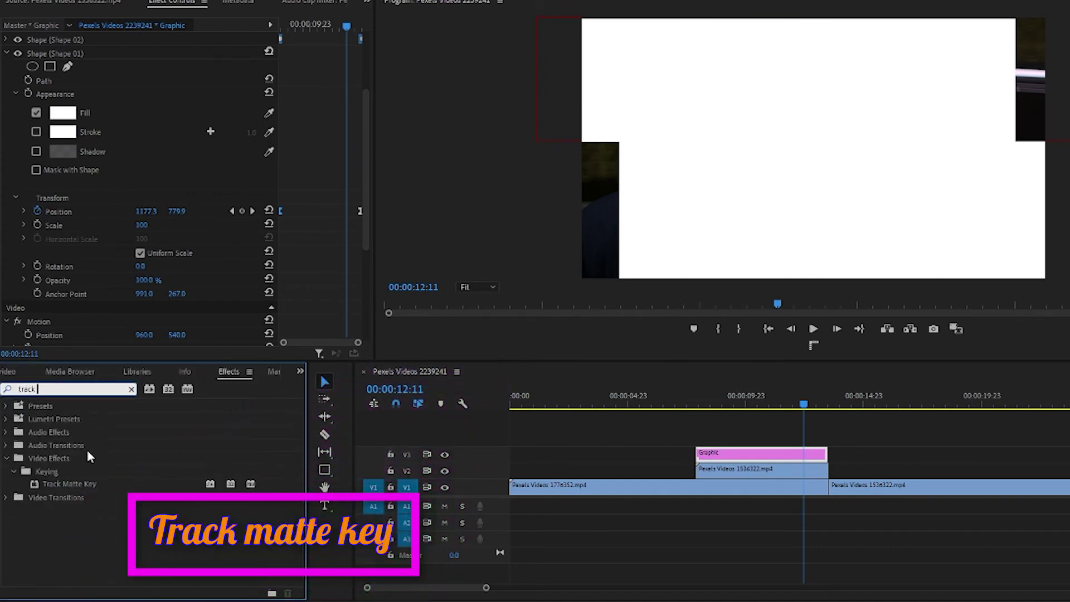
pyautogui.moveTo(66, 483); pyautogui.dragTo(519, 477)
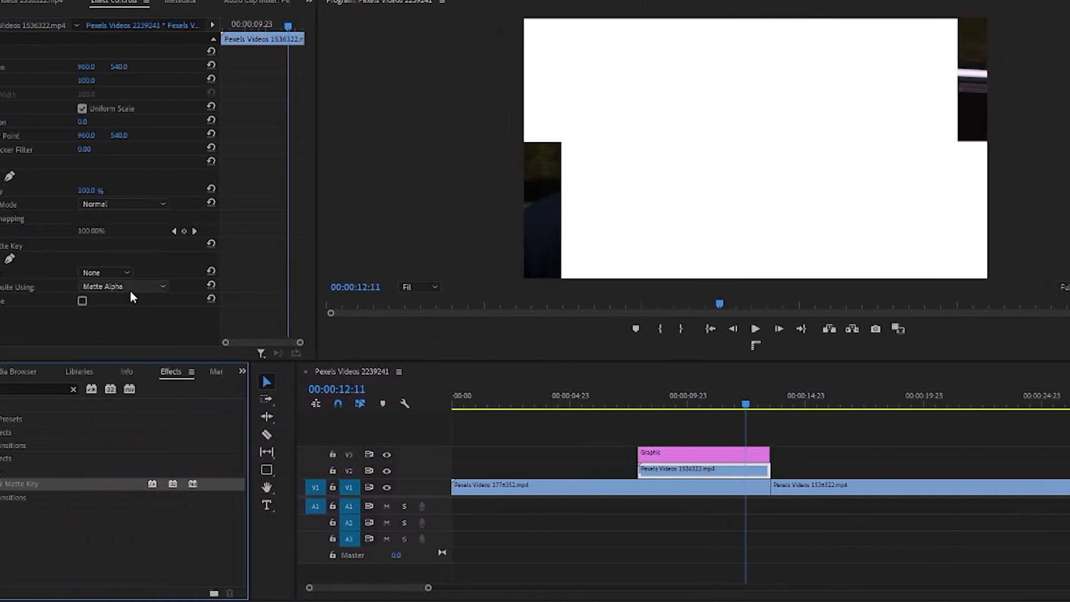
pyautogui.click(117, 272)
pyautogui.click(114, 301)
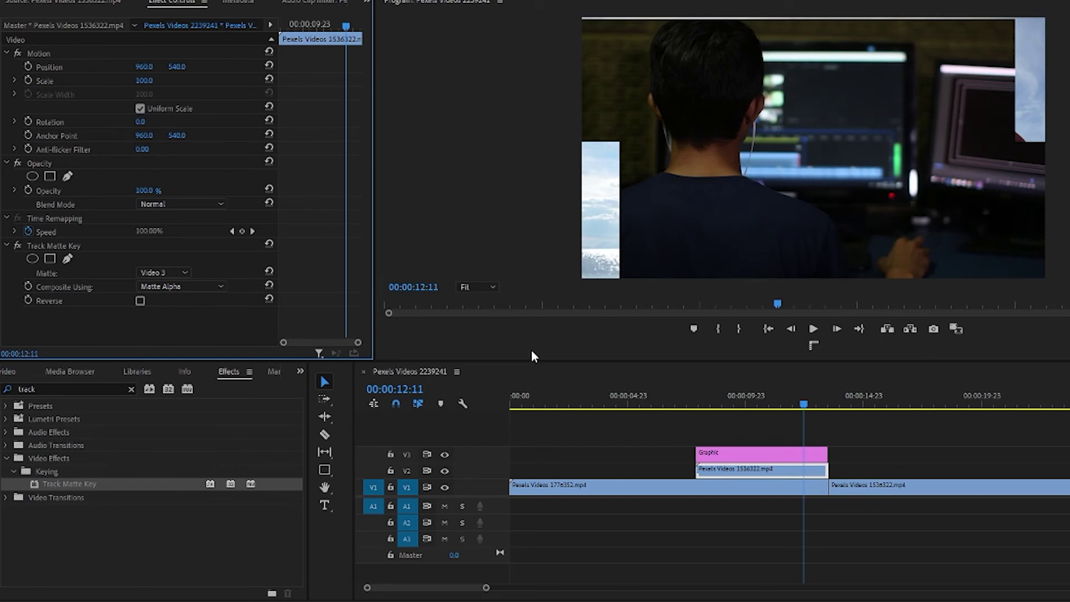
pyautogui.moveTo(804, 405); pyautogui.dragTo(715, 411)
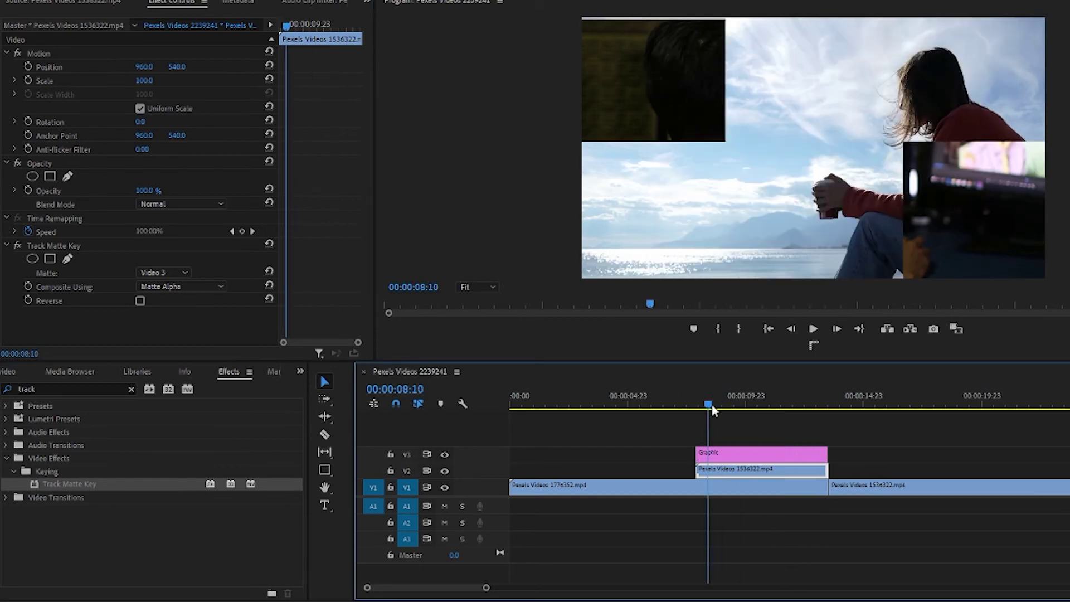
pyautogui.press('space')
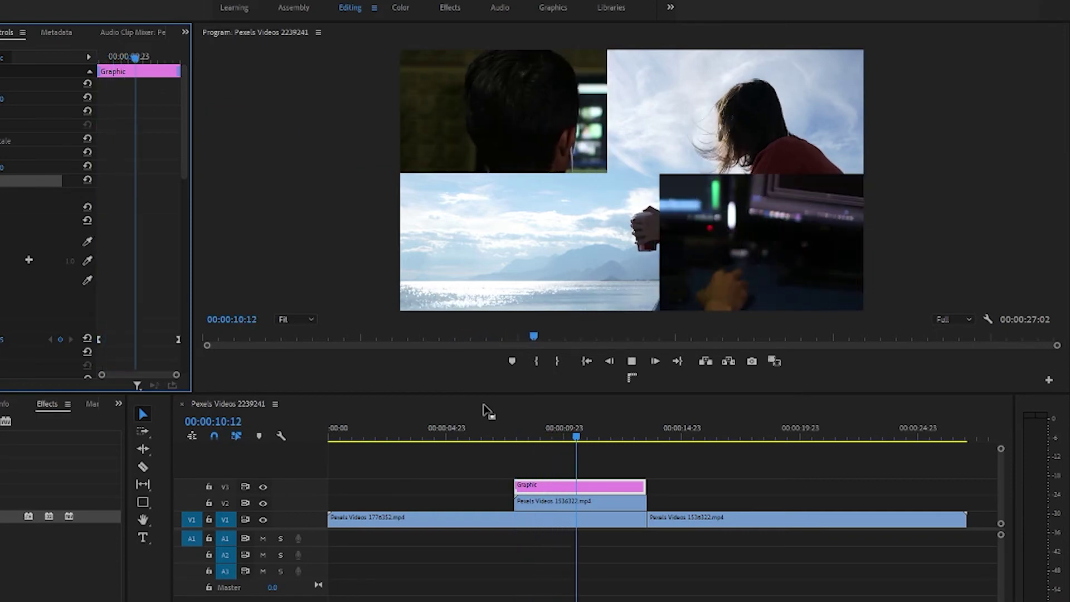
# At 00:00:12:07, enable Shape 02's stroke on the Graphic clip and pick grey A6A6A6
pyautogui.press('space')
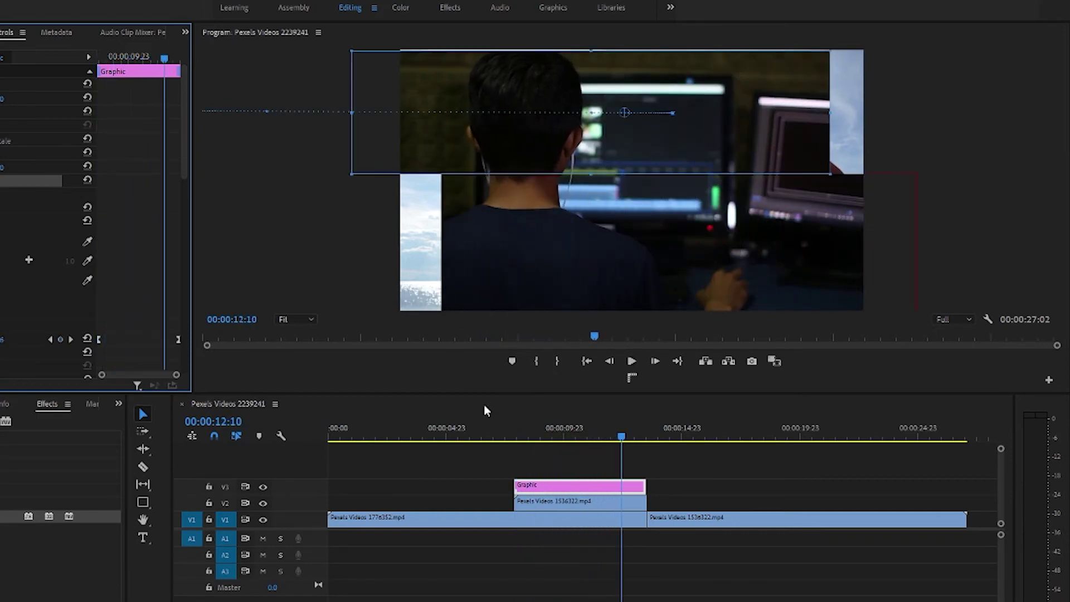
pyautogui.press('space')
pyautogui.press('space')
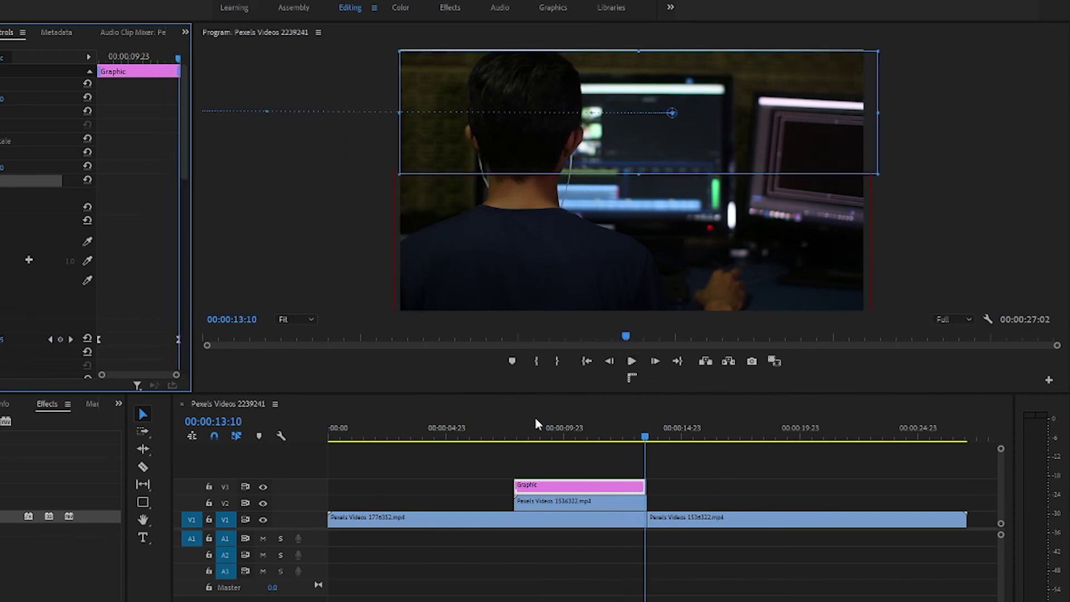
pyautogui.click(680, 459)
pyautogui.moveTo(648, 436); pyautogui.dragTo(618, 436)
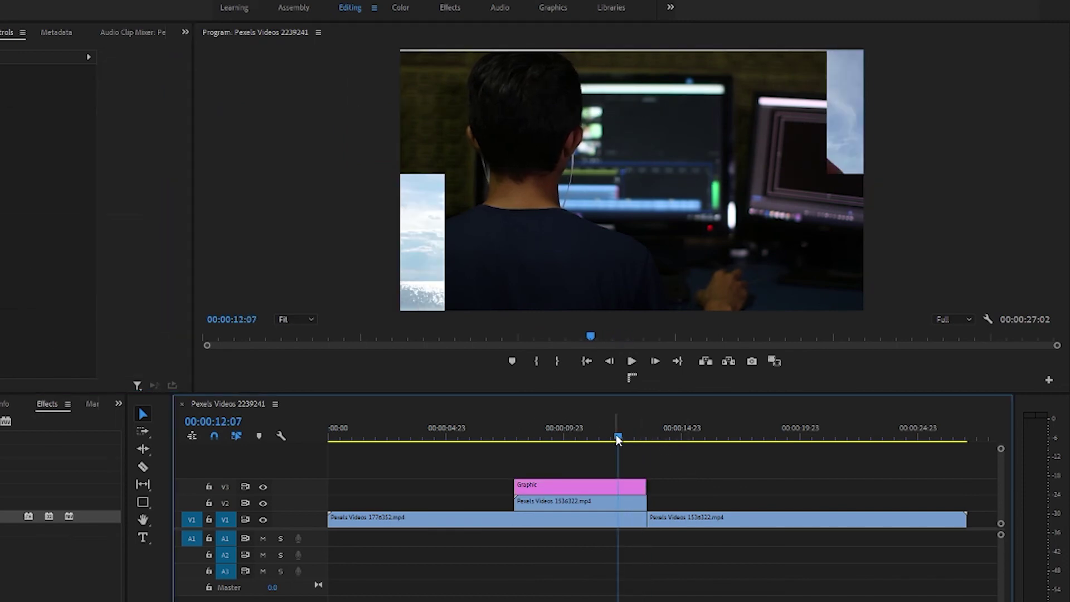
pyautogui.click(610, 487)
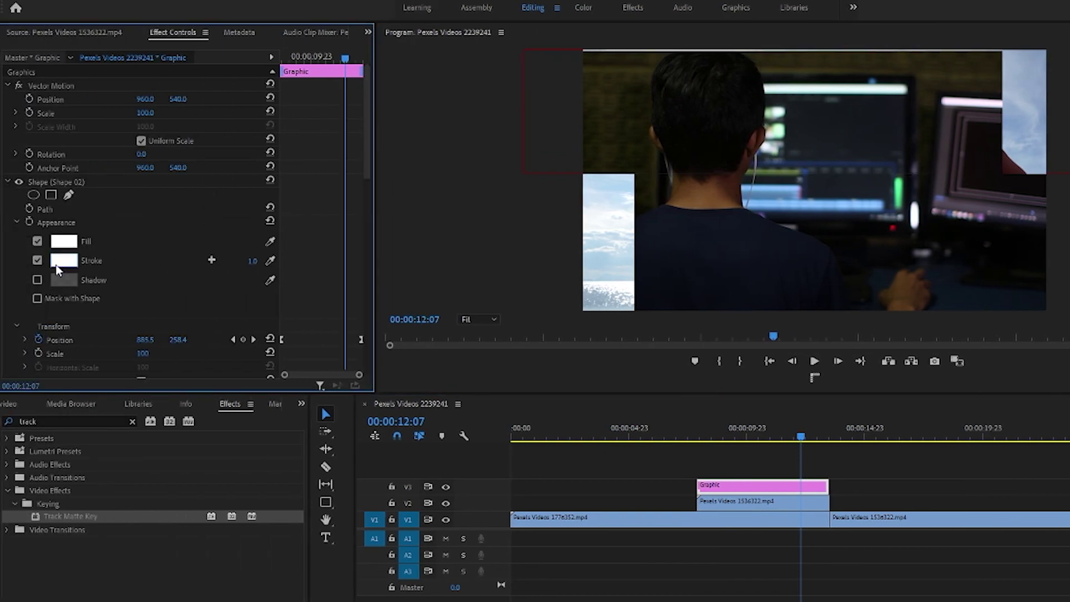
pyautogui.click(64, 241)
pyautogui.moveTo(506, 332); pyautogui.dragTo(462, 337)
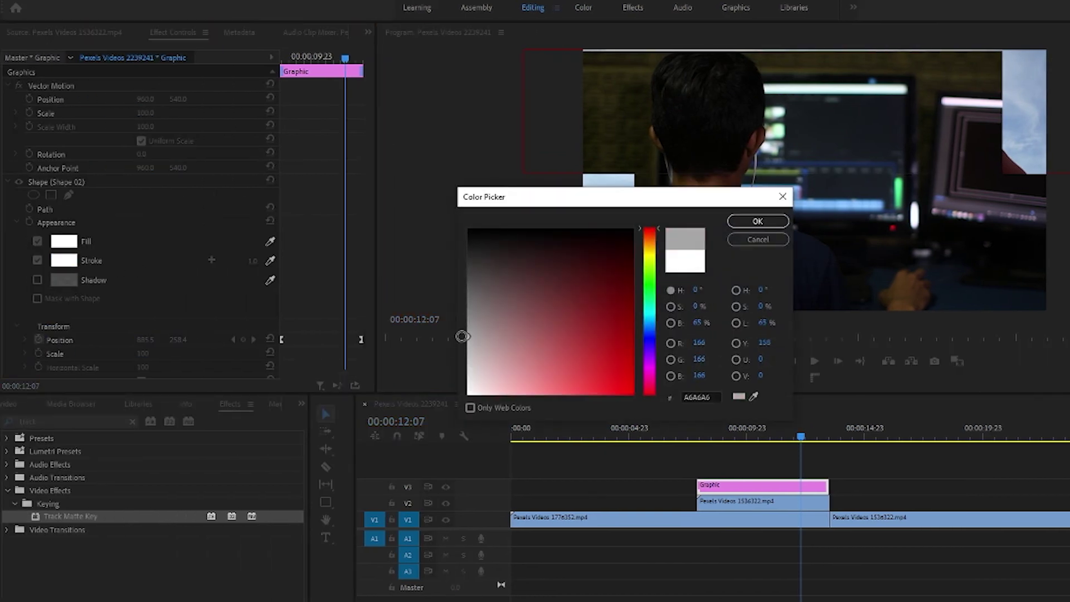
# Confirm the grey colour for Shape 02's stroke and set its width to 3.0
pyautogui.click(758, 222)
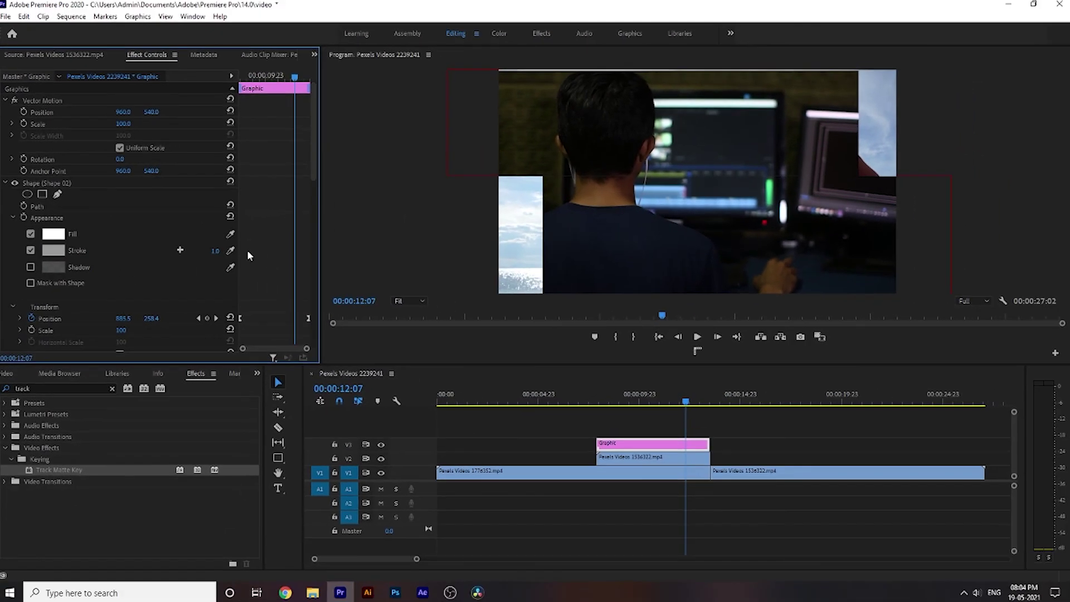
pyautogui.click(215, 251)
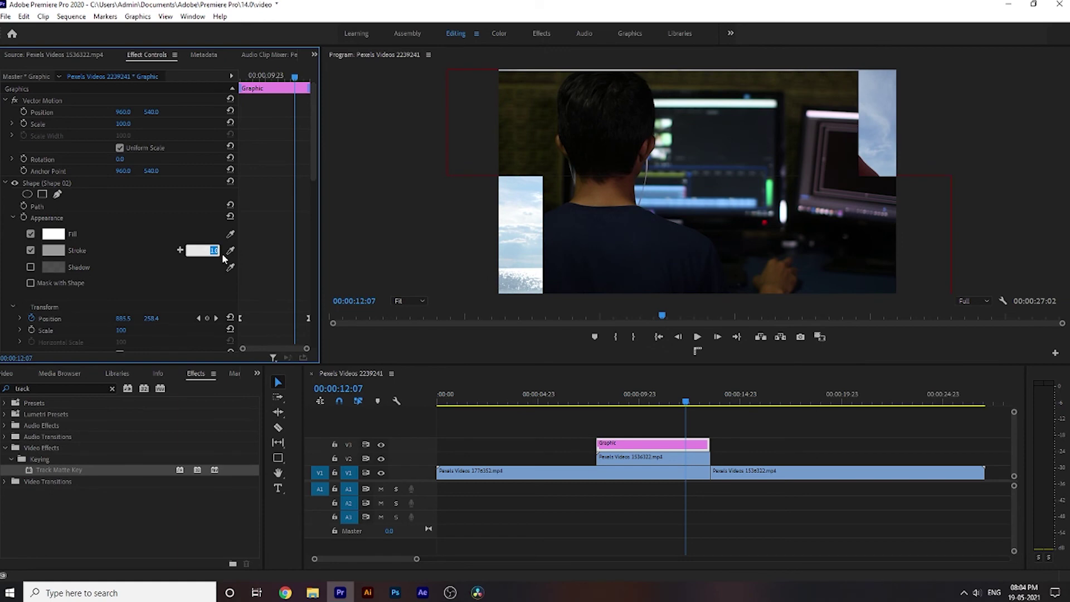
pyautogui.write('3')
pyautogui.click(213, 272)
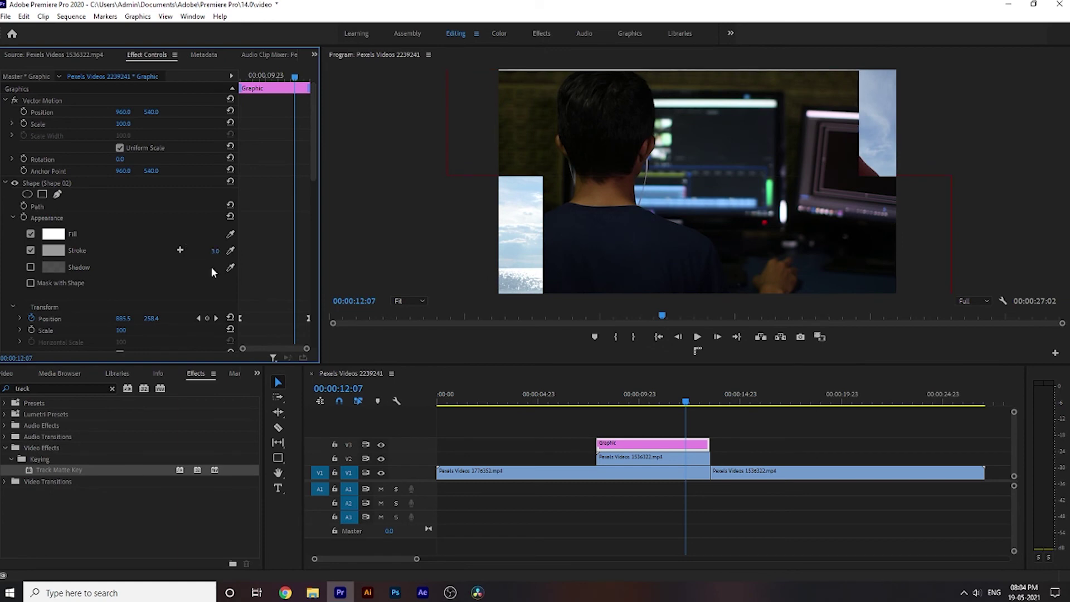
# Turn on a grey, 3.0-wide stroke for Shape 01
pyautogui.click(7, 185)
pyautogui.click(7, 196)
pyautogui.click(5, 196)
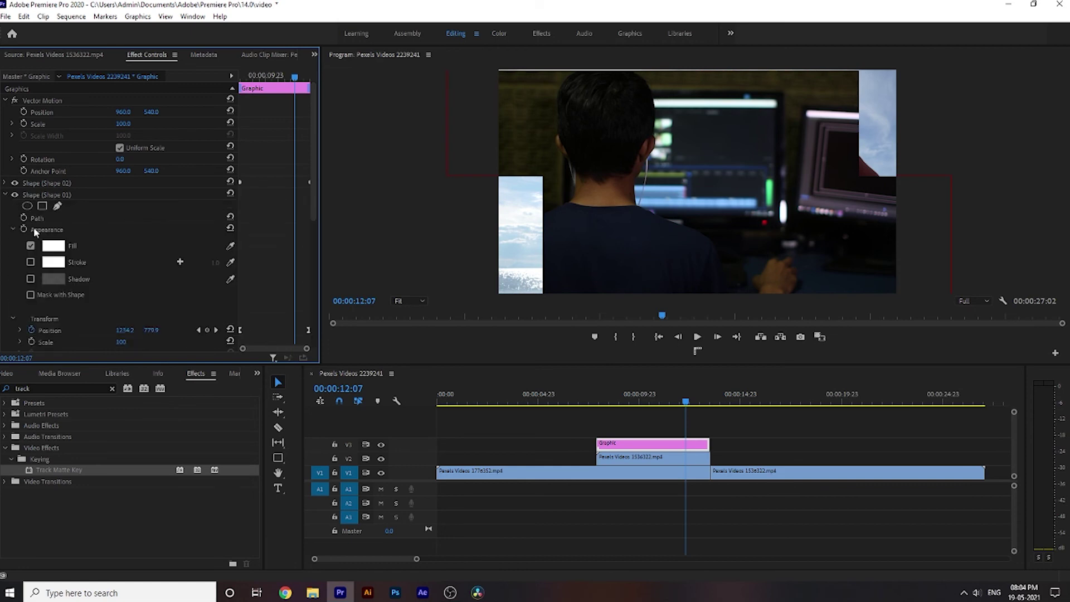
pyautogui.click(31, 262)
pyautogui.click(54, 262)
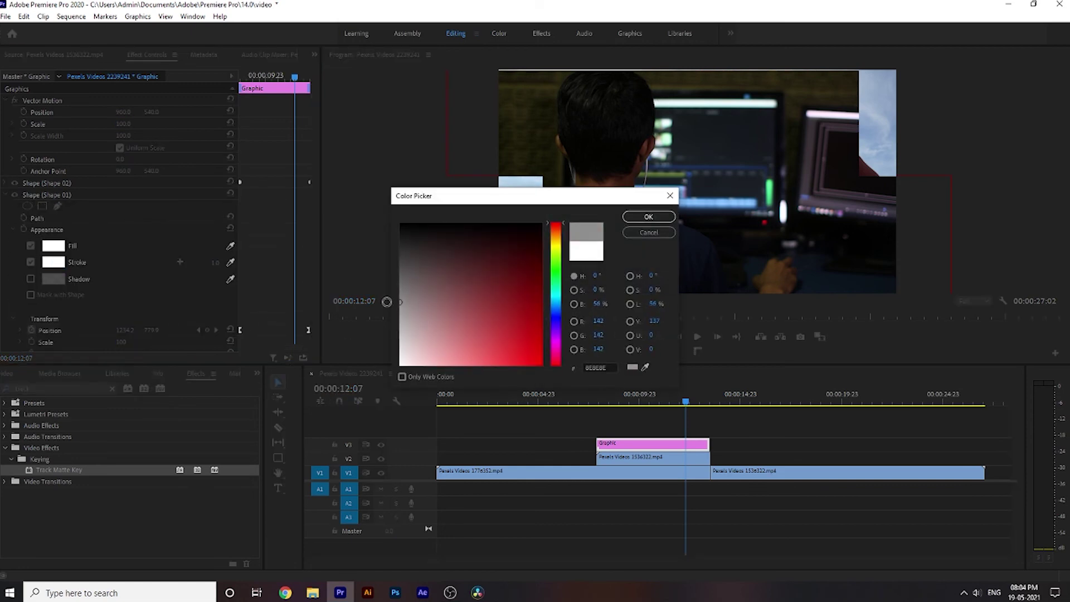
pyautogui.click(646, 217)
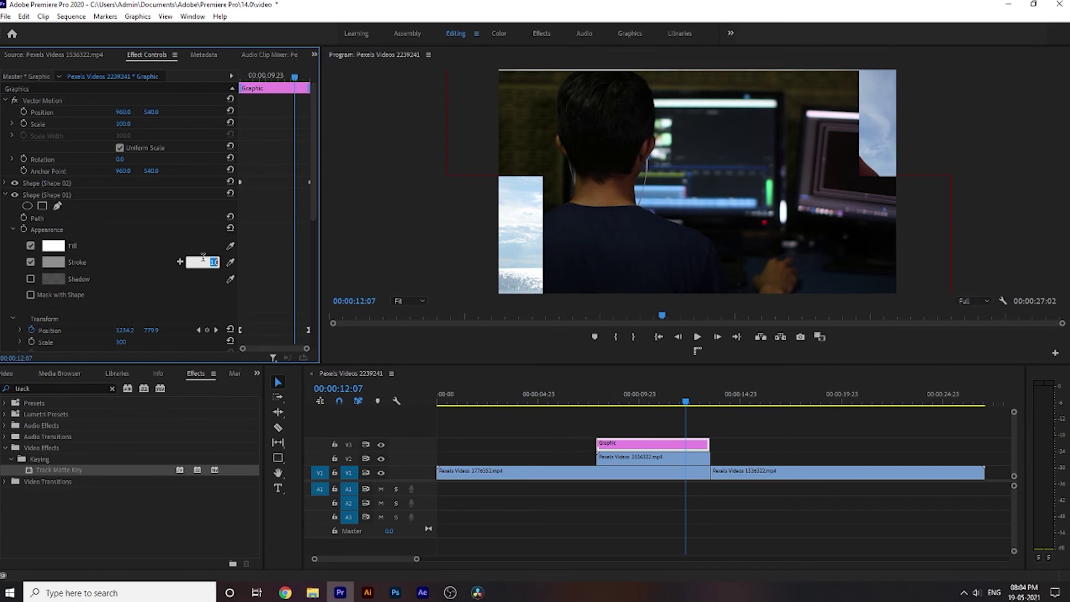
pyautogui.press('Return')
pyautogui.click(8, 194)
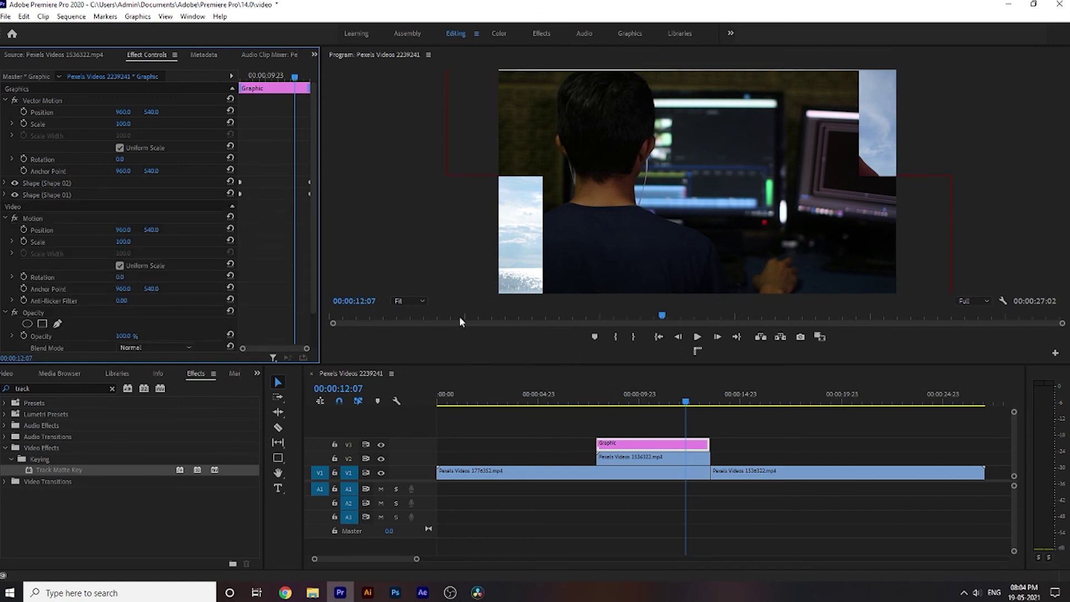
# Switch the V2 clip's Track Matte Key to Matte Luma, then scrub back to 00:00:09:02
pyautogui.moveTo(625, 471); pyautogui.dragTo(625, 458)
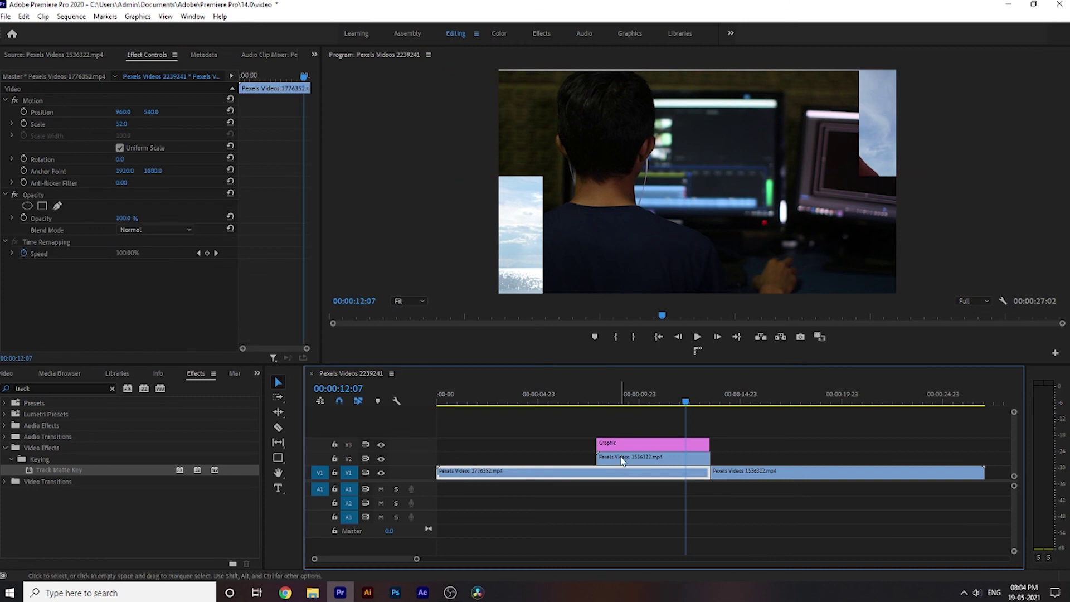
pyautogui.click(154, 301)
pyautogui.click(164, 320)
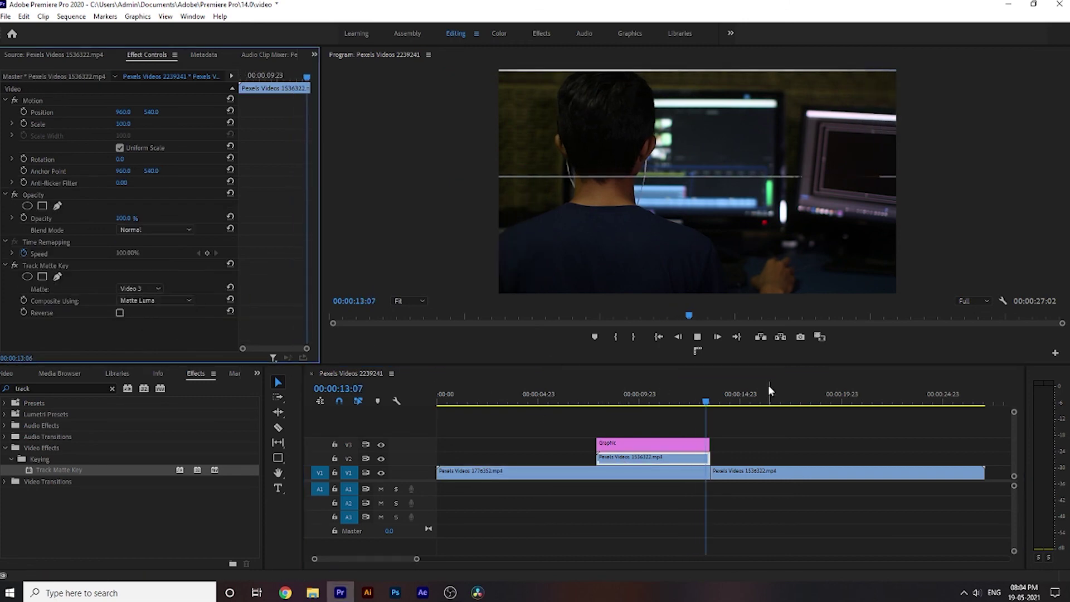
pyautogui.click(691, 402)
pyautogui.moveTo(691, 402); pyautogui.dragTo(622, 402)
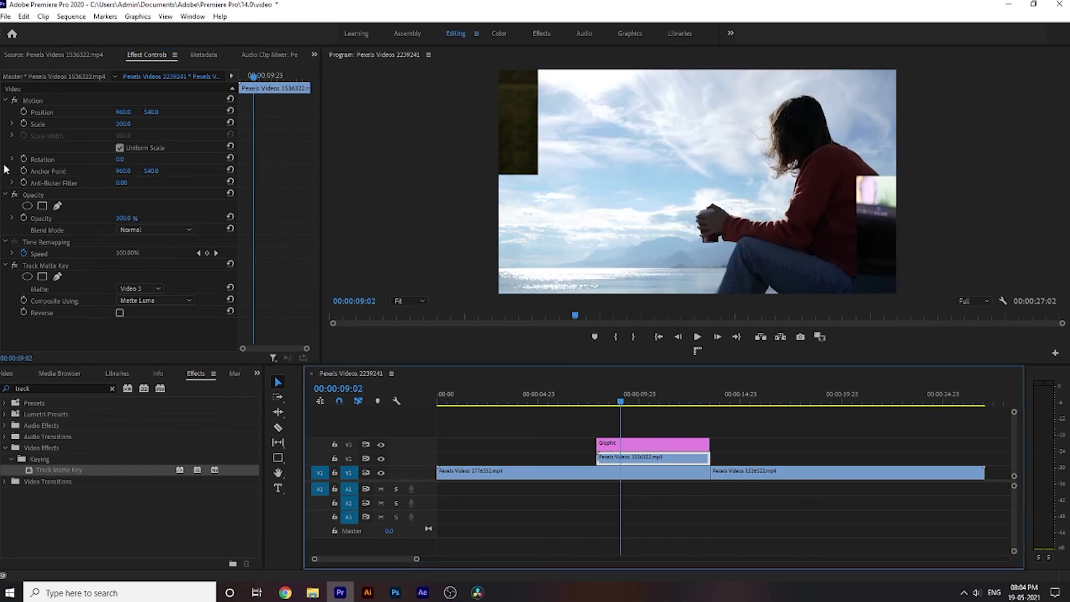
# Widen Shape 02's grey stroke width to about 30 (36.0 shown) on the Graphic clip
pyautogui.click(620, 443)
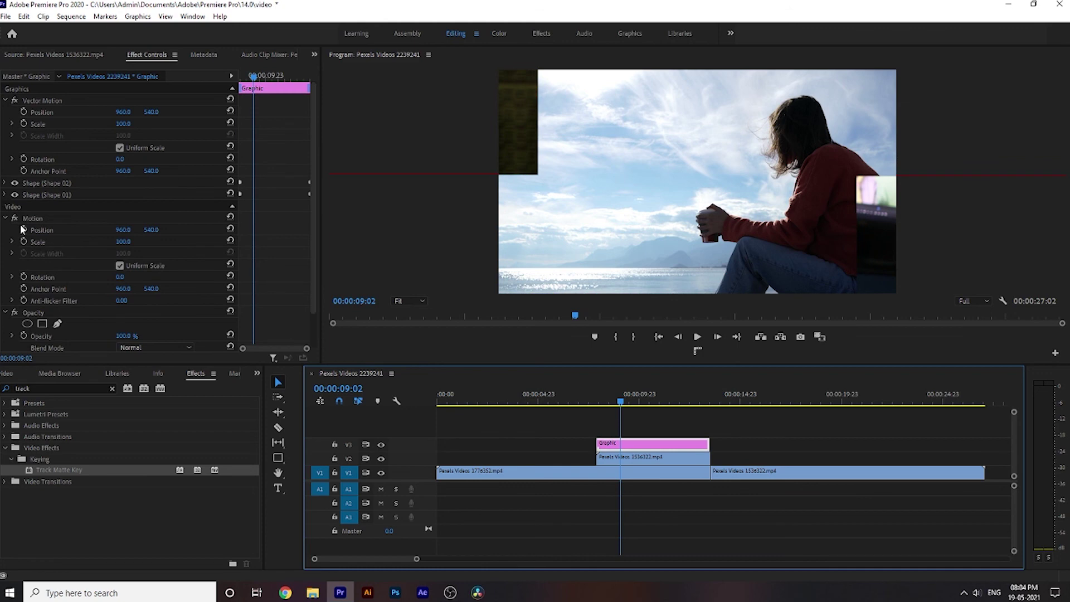
pyautogui.click(5, 184)
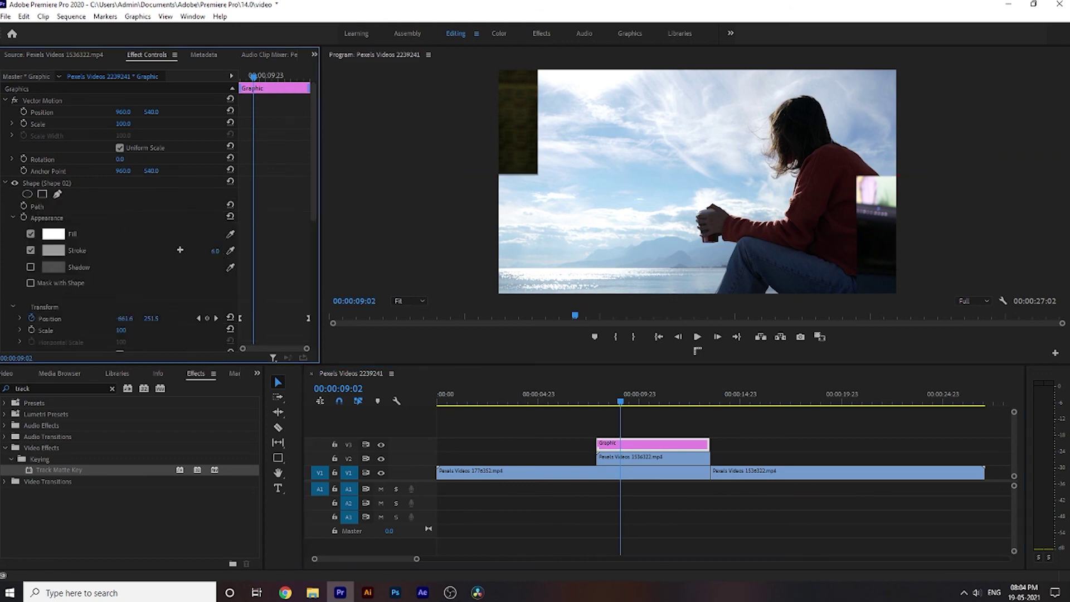
pyautogui.moveTo(214, 251); pyautogui.dragTo(228, 251)
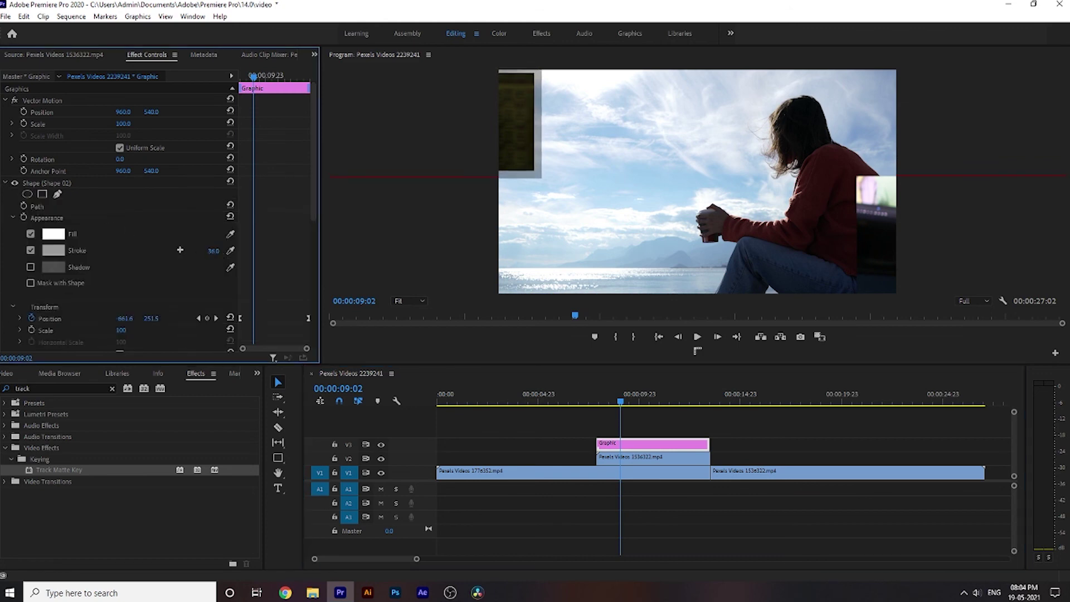
pyautogui.click(6, 184)
pyautogui.click(6, 196)
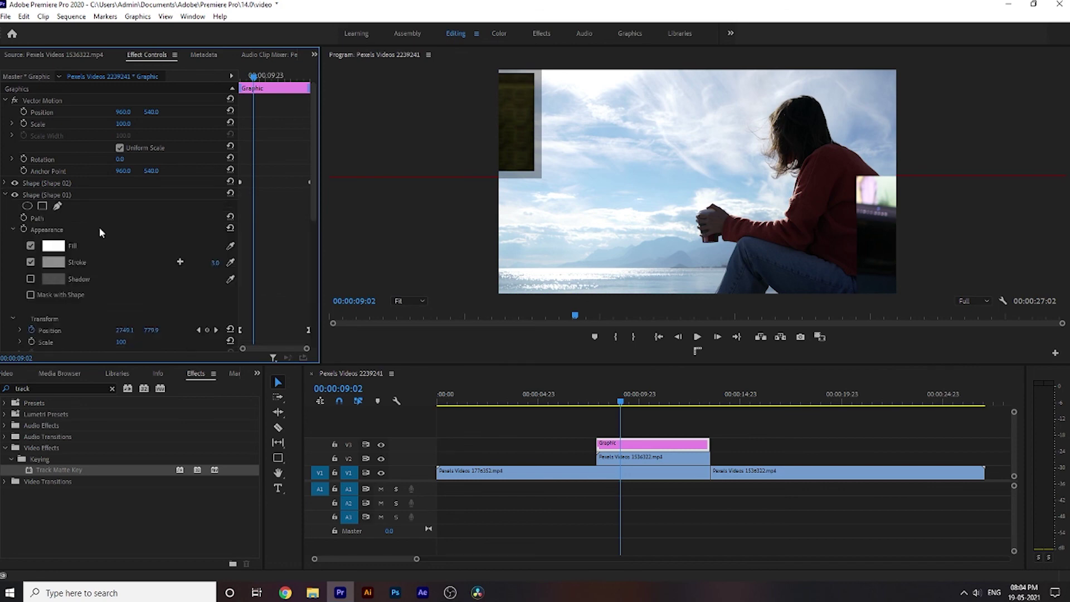